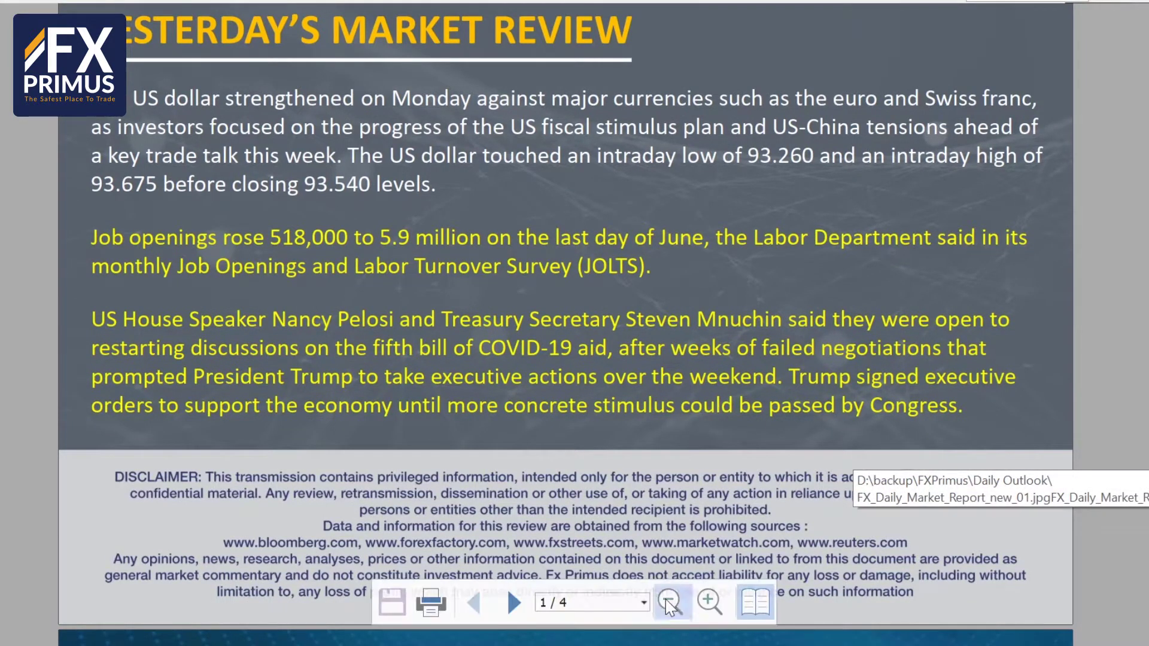
Leave the report and bring up MetaTrader 4's Dollar Index hourly chart.
{"action": "key", "text": "alt+Tab"}
{"action": "left_click", "coordinate": [505, 434]}
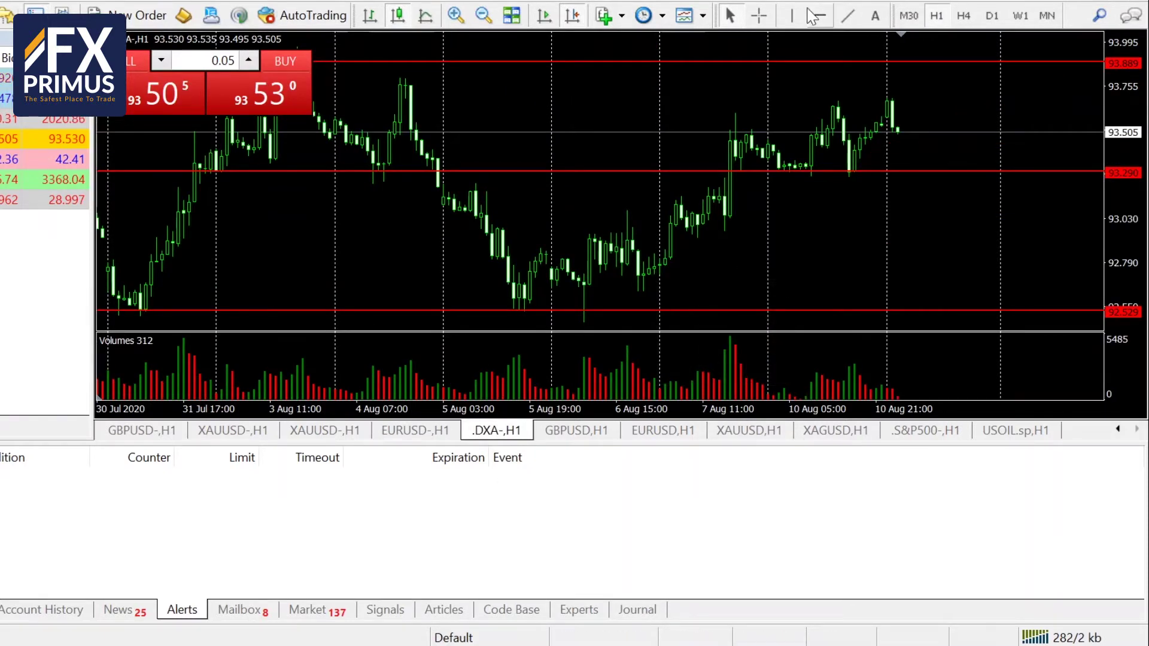
Measure Dollar Index swings from the 93.29 line, then raise that support line to 93.301.
{"action": "left_click", "coordinate": [759, 15]}
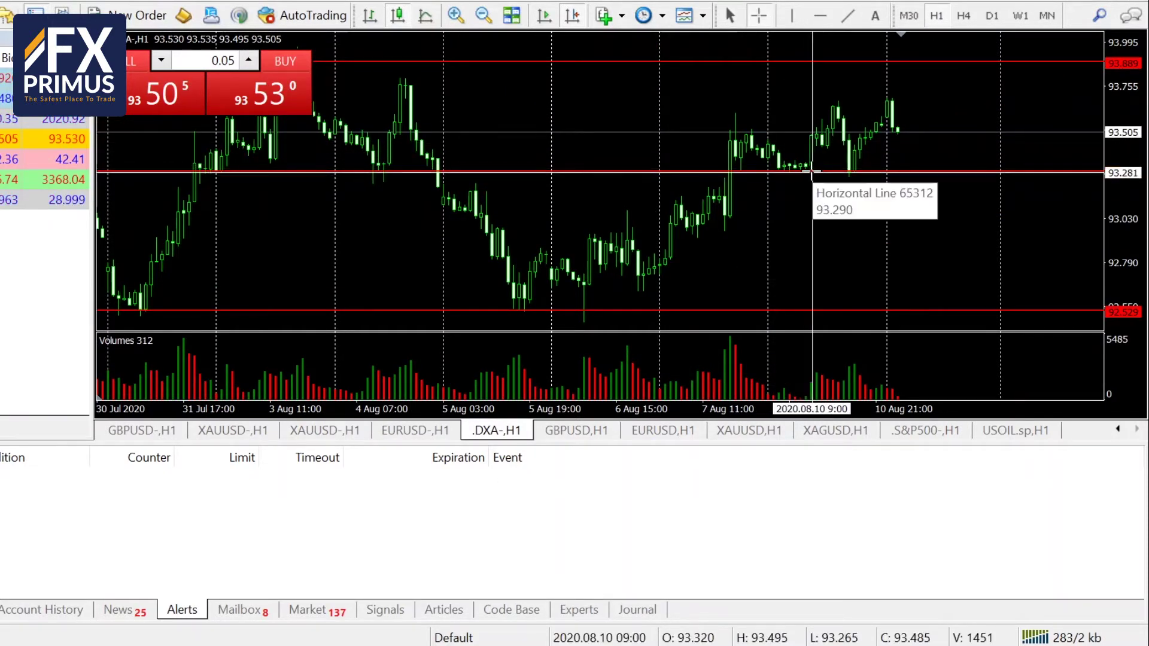
{"action": "left_click_drag", "start_coordinate": [811, 172], "coordinate": [895, 114]}
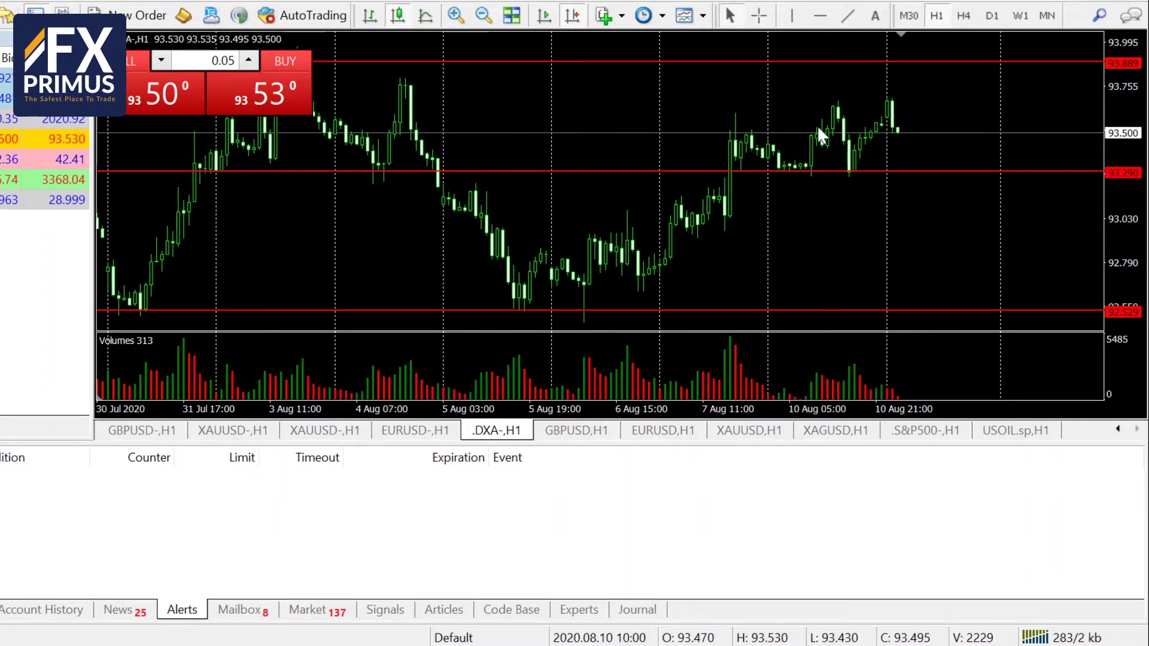
{"action": "left_click", "coordinate": [757, 16]}
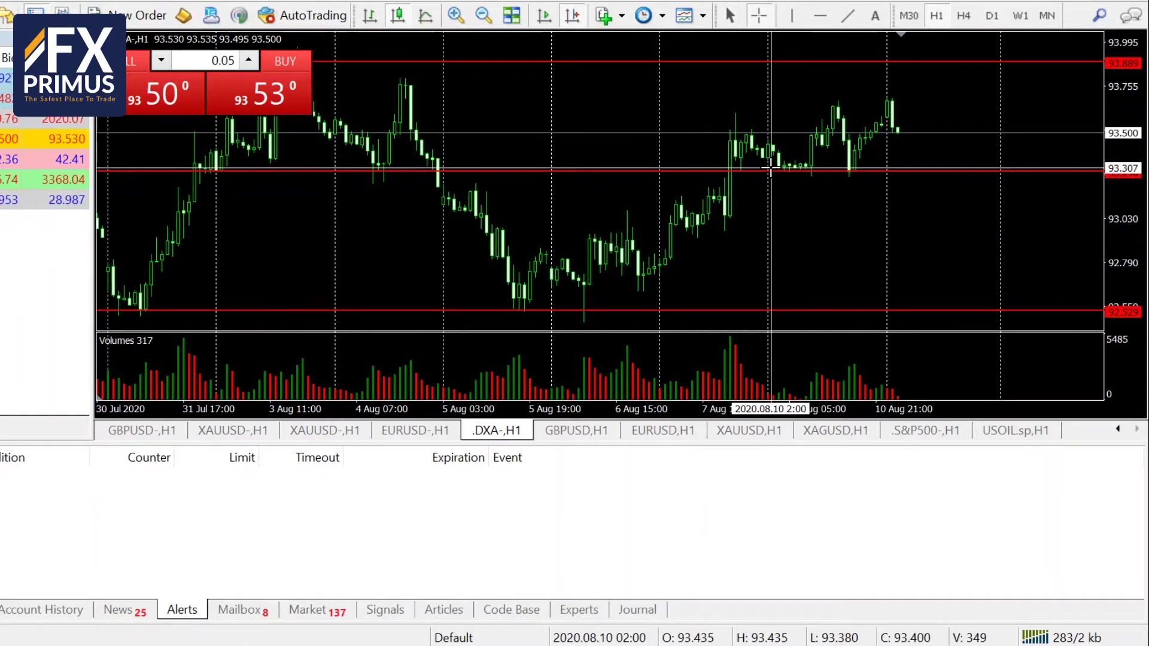
{"action": "left_click_drag", "start_coordinate": [781, 160], "coordinate": [928, 198]}
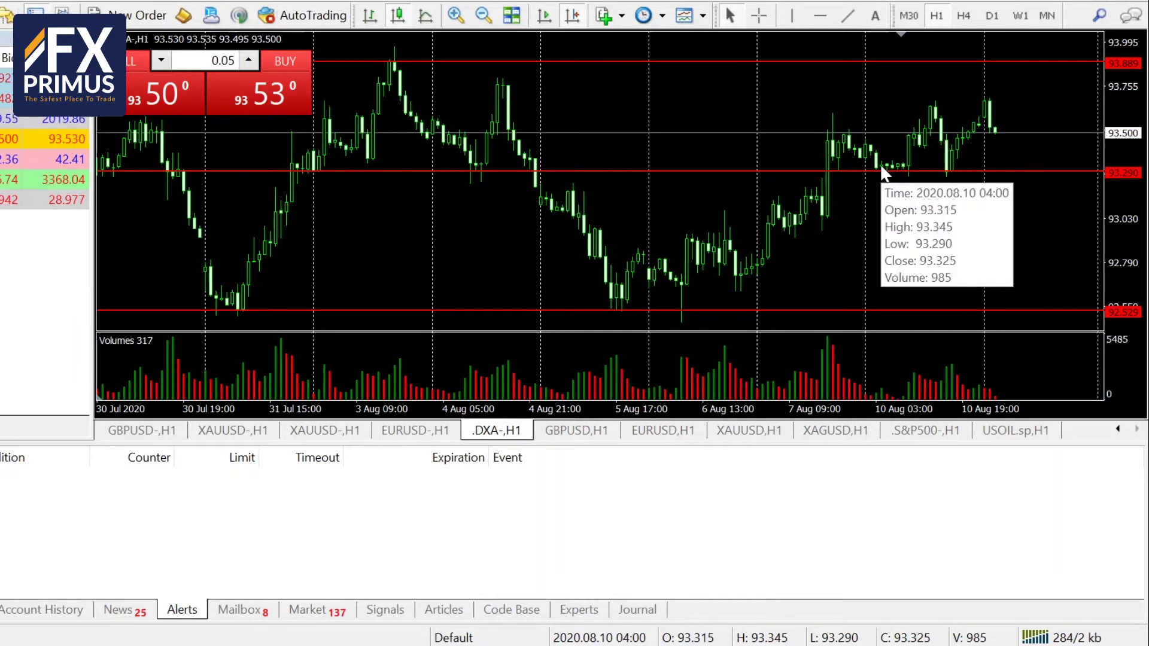
{"action": "mouse_move", "coordinate": [885, 170]}
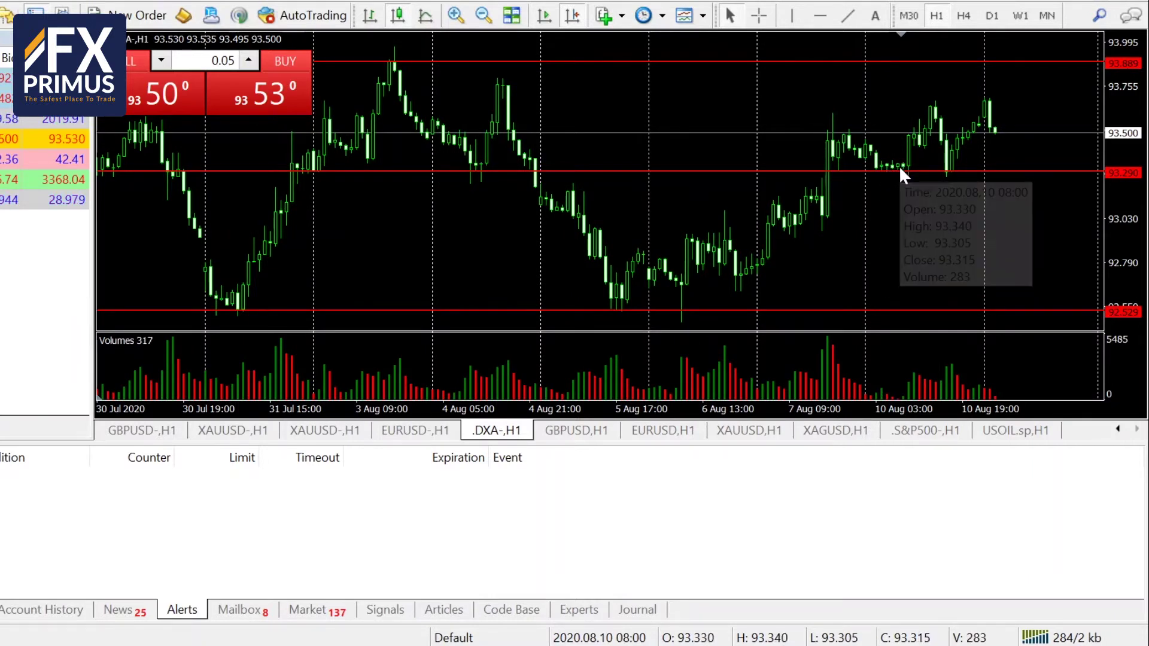
{"action": "left_click_drag", "start_coordinate": [907, 171], "coordinate": [945, 170]}
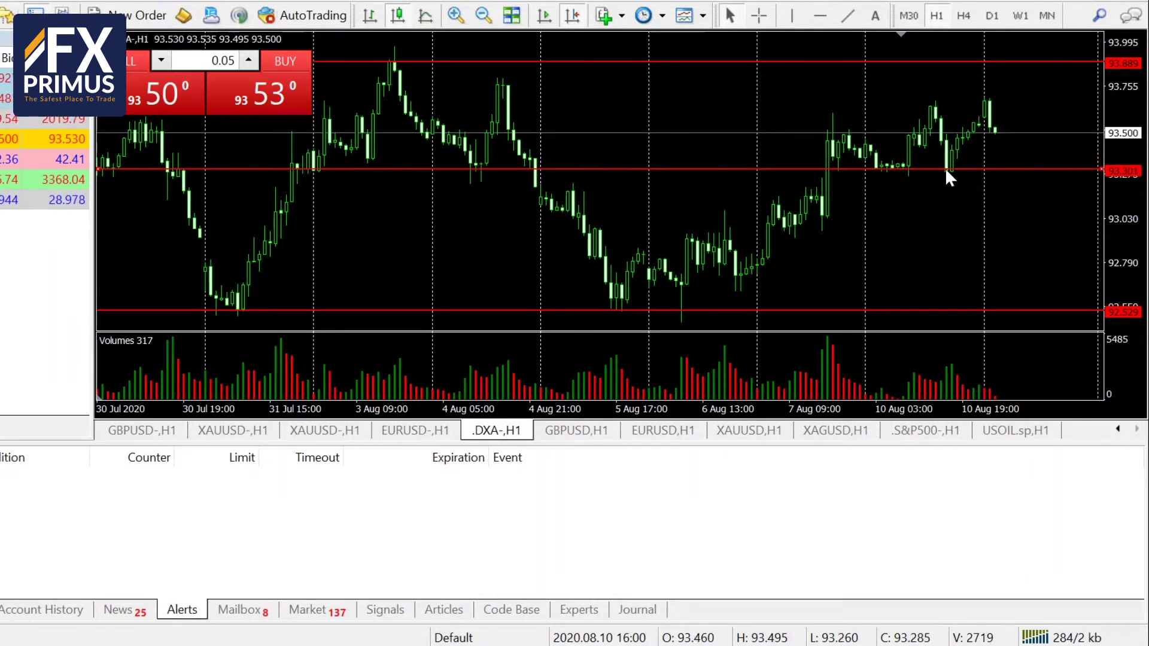
Measure the rise to 93.647 and the fall from the 10 Aug 14:00 bar.
{"action": "left_click", "coordinate": [759, 16]}
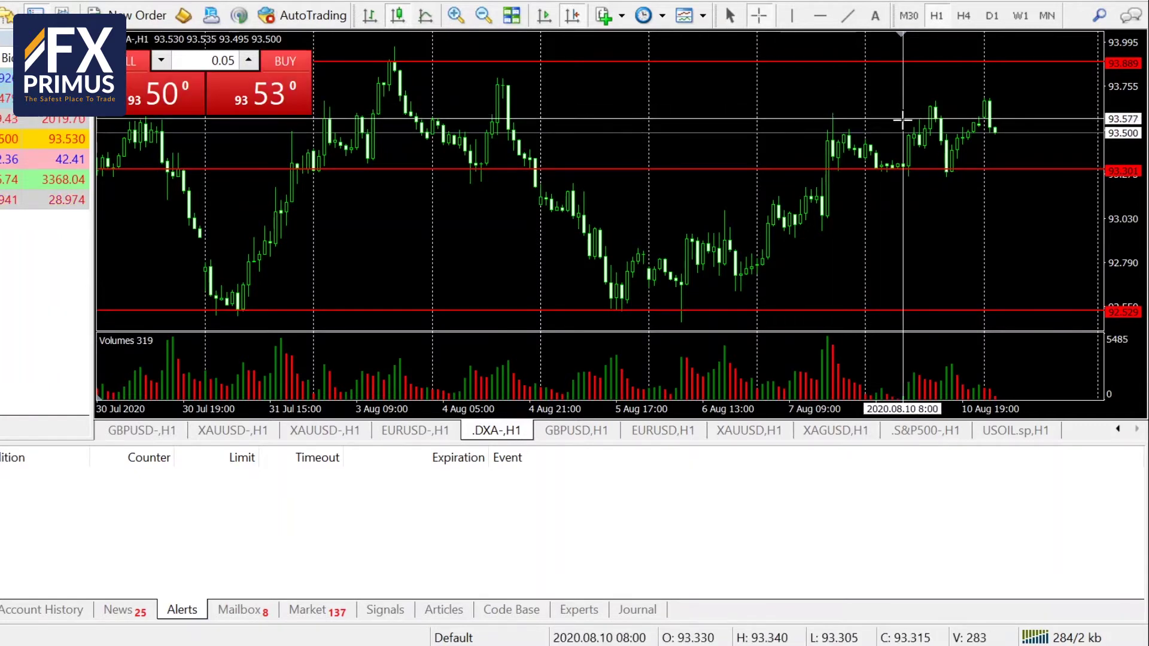
{"action": "left_click_drag", "start_coordinate": [908, 238], "coordinate": [905, 266]}
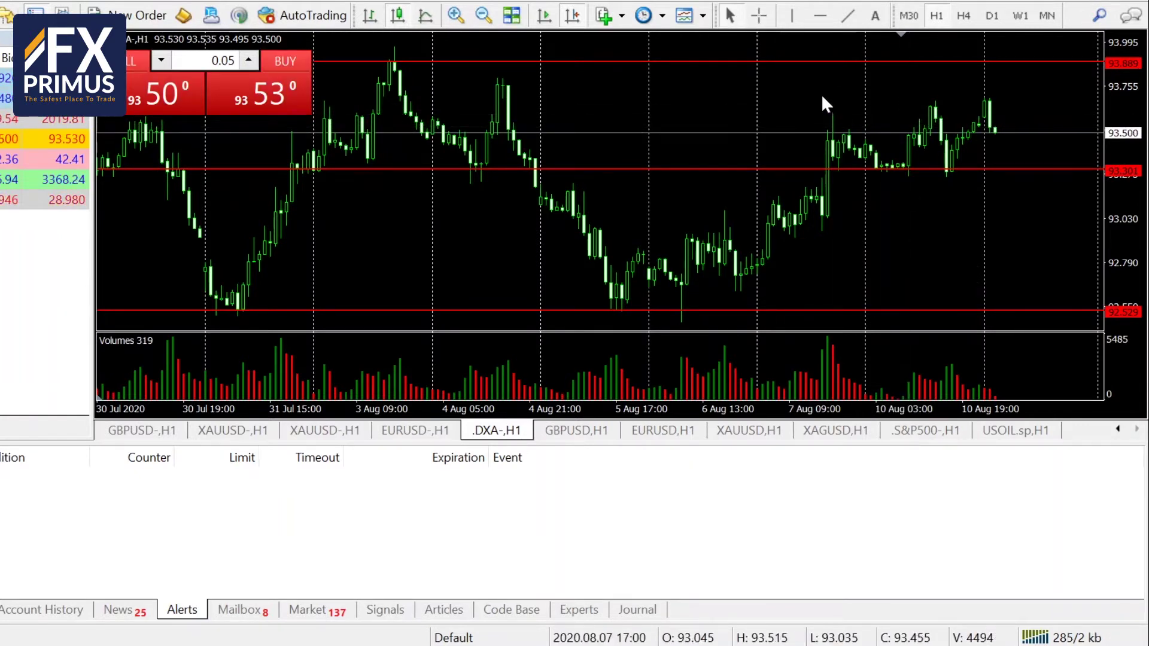
{"action": "left_click", "coordinate": [759, 15]}
{"action": "left_click_drag", "start_coordinate": [908, 169], "coordinate": [938, 102]}
{"action": "left_click", "coordinate": [760, 17]}
{"action": "left_click_drag", "start_coordinate": [934, 122], "coordinate": [952, 185]}
{"action": "left_click", "coordinate": [760, 16]}
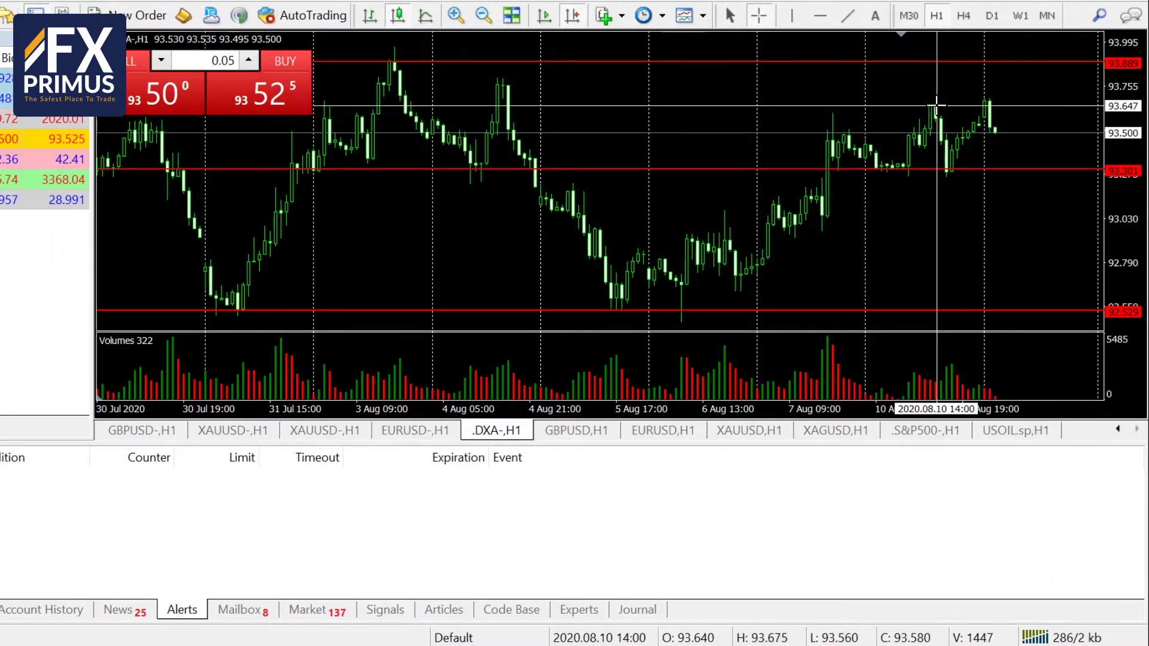
{"action": "left_click_drag", "start_coordinate": [935, 106], "coordinate": [957, 170]}
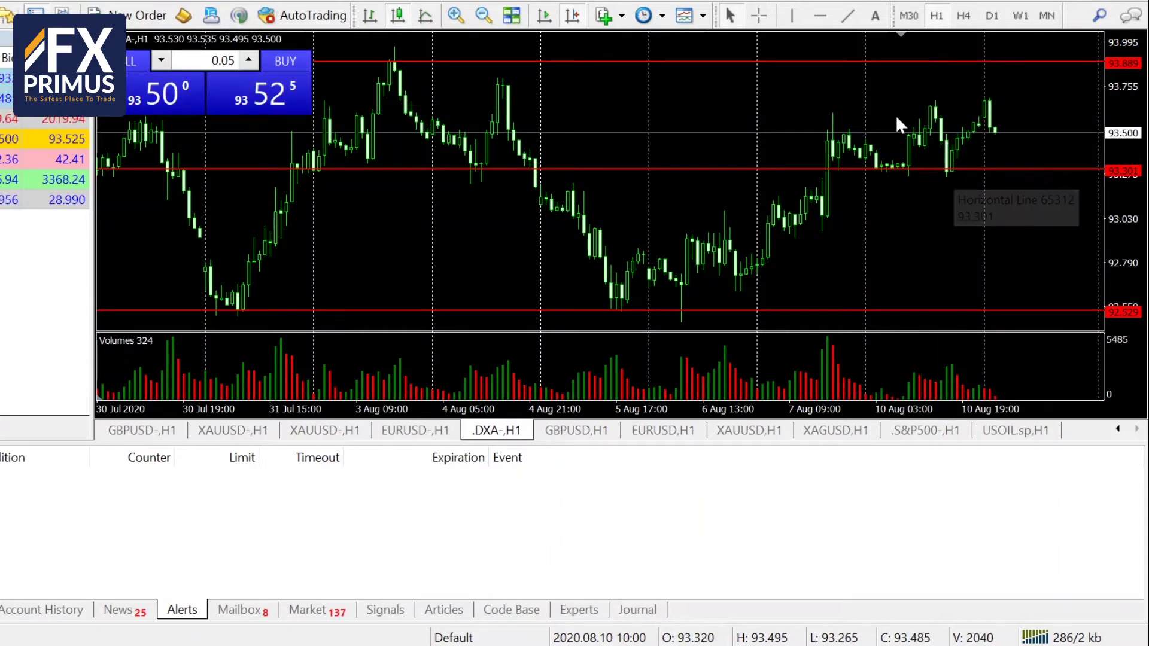
Measure the rise from support to 93.673, then switch to the GBPUSD hourly chart.
{"action": "left_click", "coordinate": [759, 16]}
{"action": "left_click_drag", "start_coordinate": [959, 171], "coordinate": [993, 100]}
{"action": "left_click", "coordinate": [760, 16]}
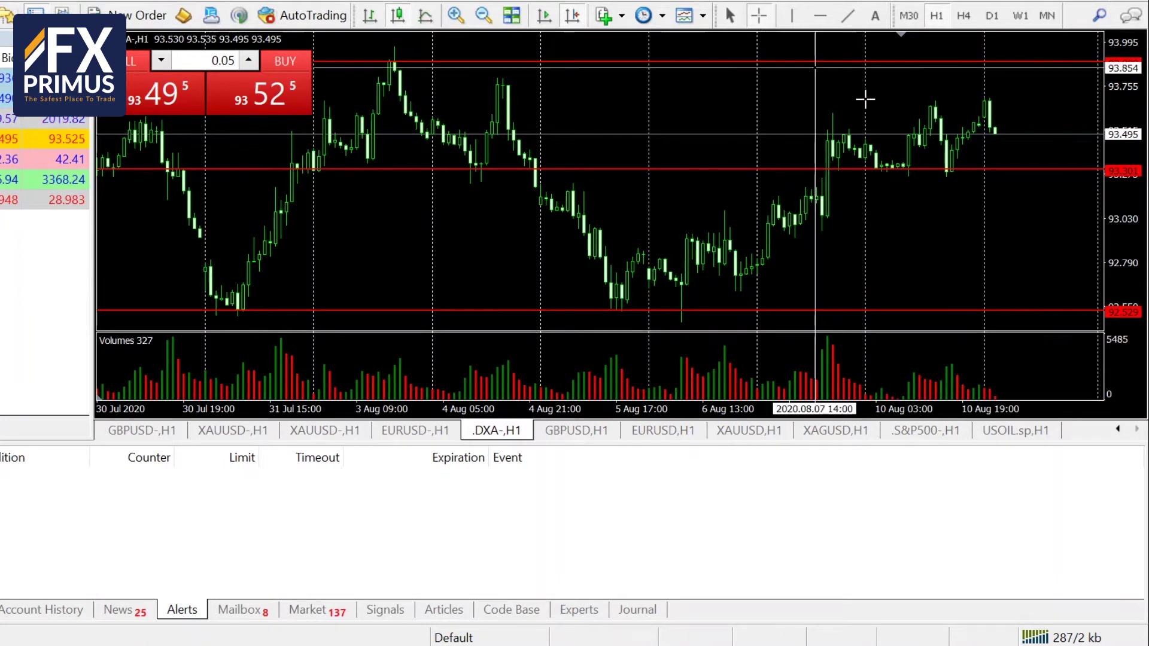
{"action": "left_click", "coordinate": [910, 167]}
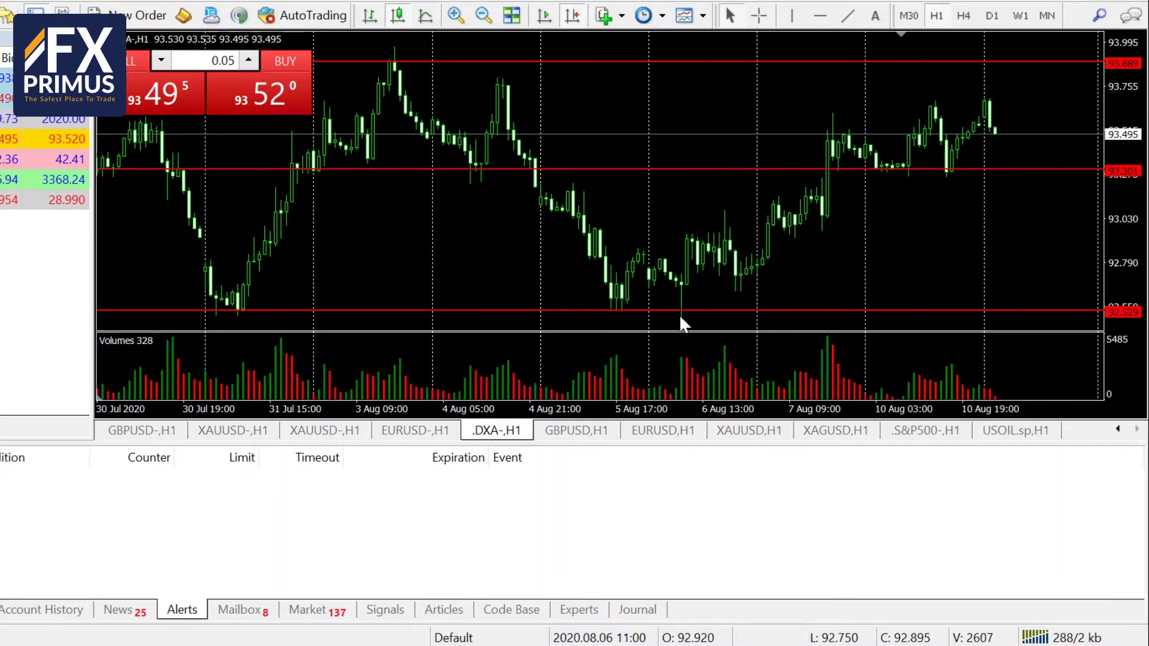
{"action": "left_click", "coordinate": [584, 430]}
{"action": "left_click", "coordinate": [759, 15]}
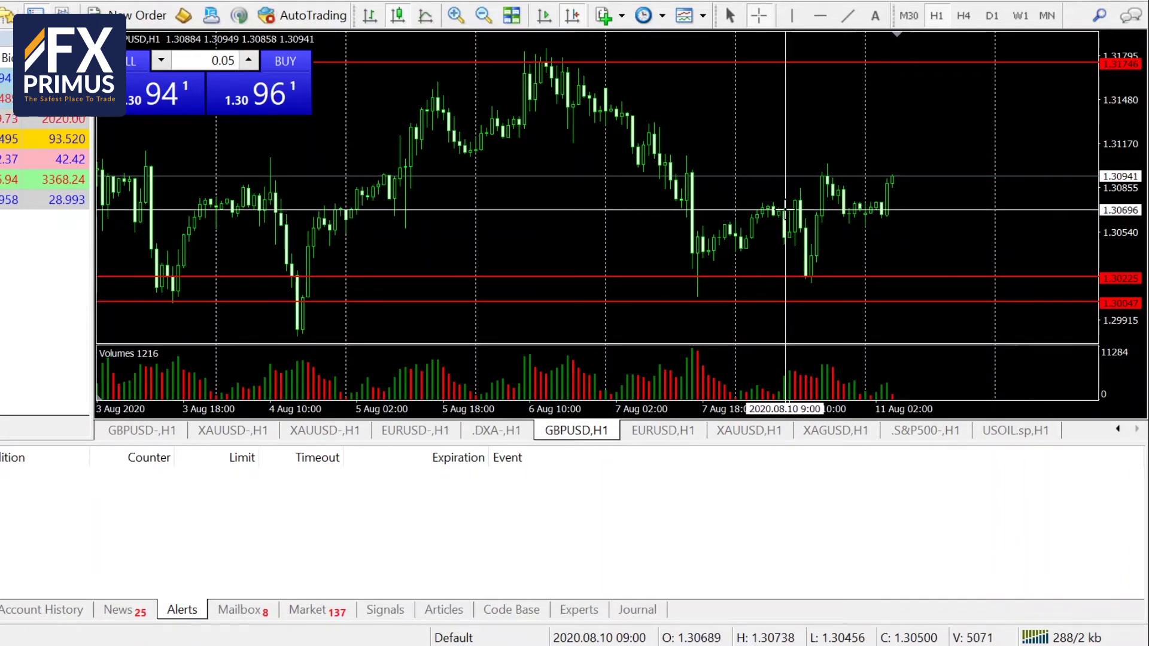
Measure GBPUSD's drop to the 1.30235 support and its rebound from the 10 Aug low.
{"action": "left_click_drag", "start_coordinate": [784, 210], "coordinate": [810, 276]}
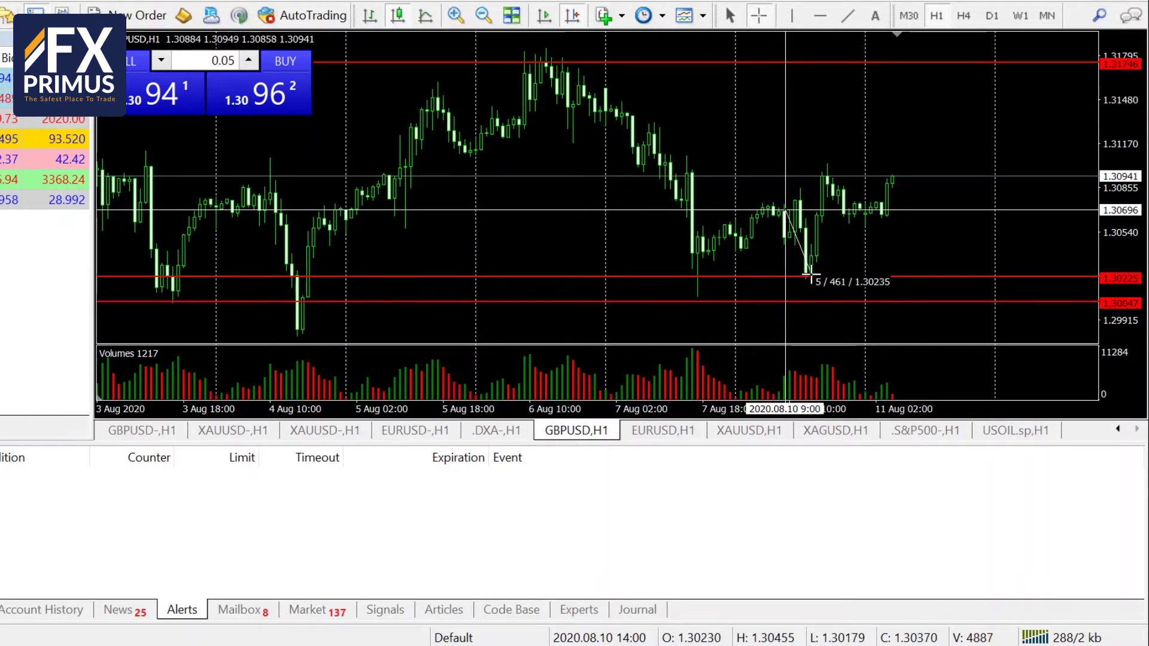
{"action": "left_click_drag", "start_coordinate": [809, 276], "coordinate": [811, 277]}
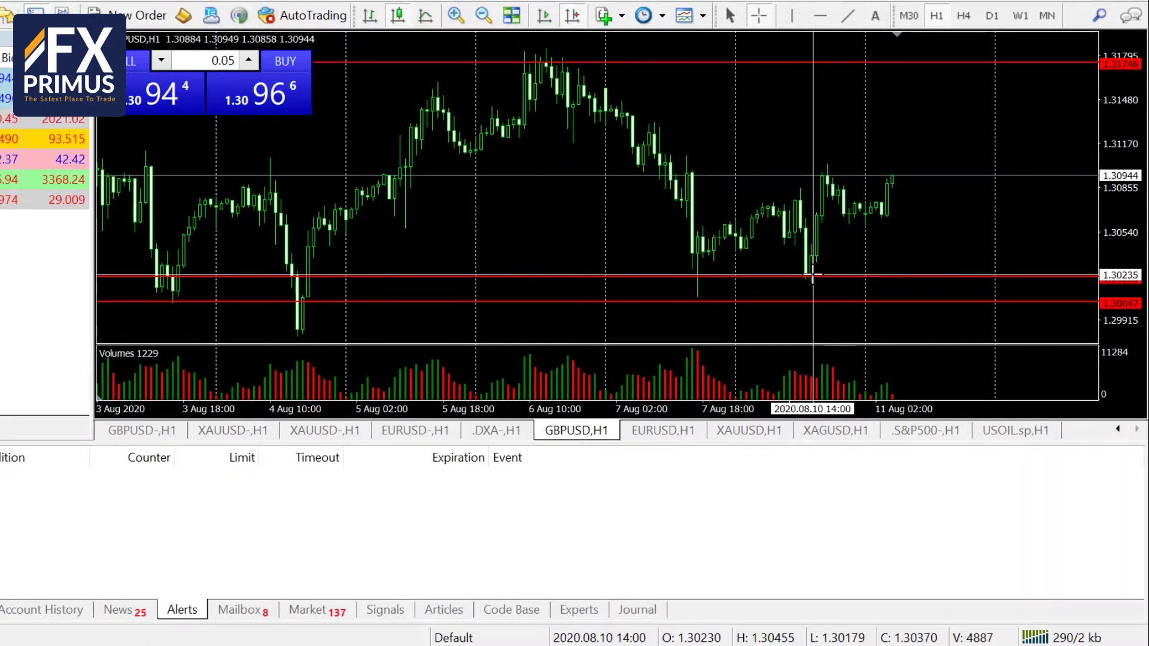
{"action": "left_click_drag", "start_coordinate": [814, 235], "coordinate": [832, 162]}
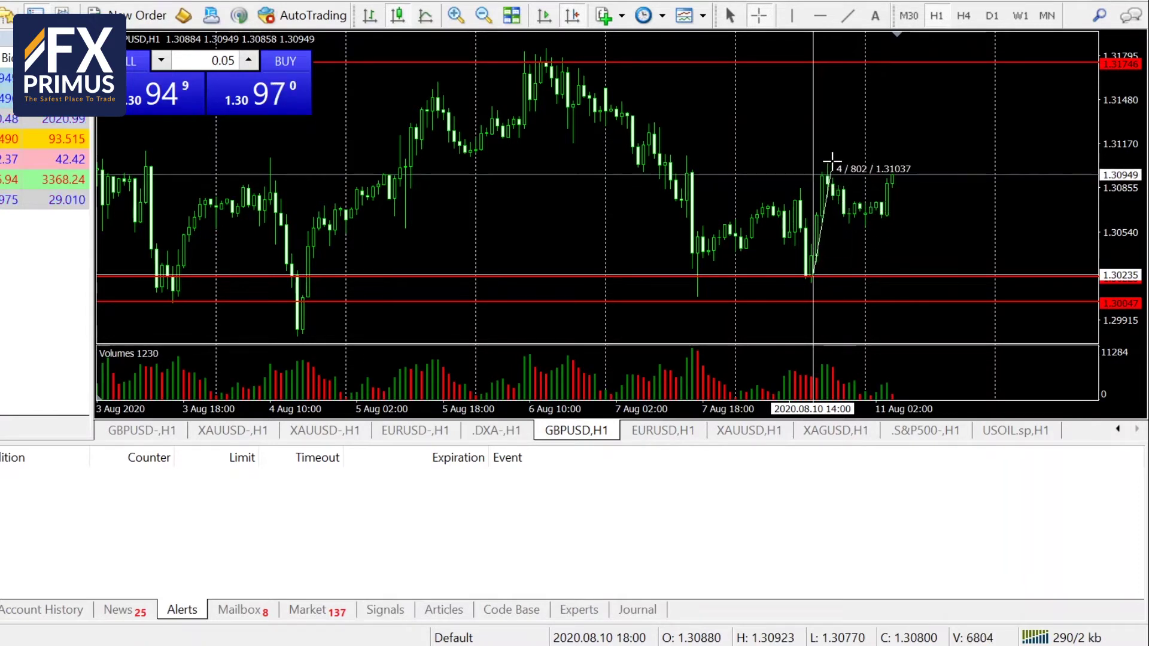
{"action": "left_click_drag", "start_coordinate": [832, 161], "coordinate": [810, 182]}
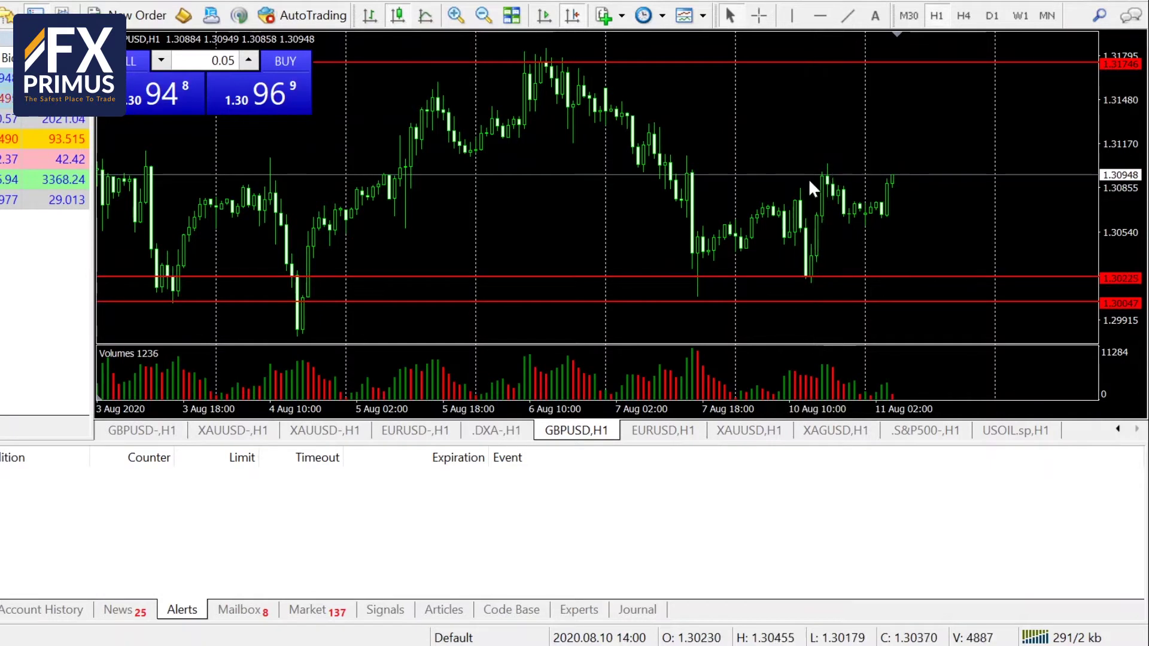
{"action": "left_click", "coordinate": [759, 18]}
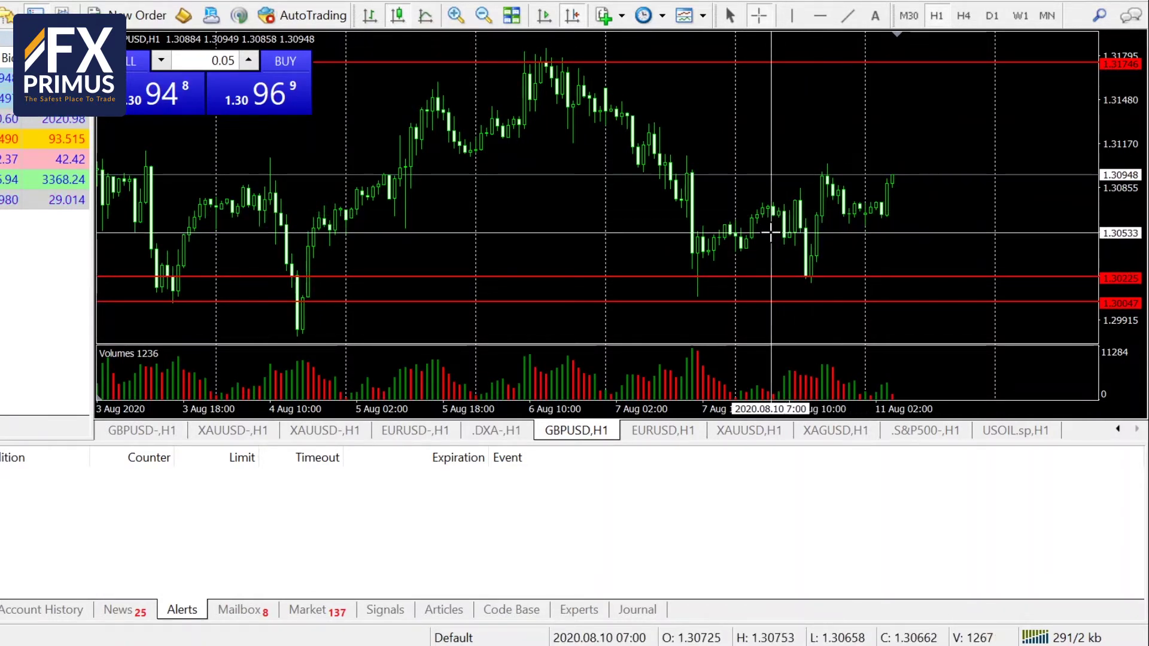
{"action": "left_click_drag", "start_coordinate": [743, 249], "coordinate": [777, 212]}
Measure GBPUSD's drop to about 1.3015 and latest rise, then return to the Dollar Index.
{"action": "left_click", "coordinate": [759, 15]}
{"action": "mouse_move", "coordinate": [790, 231]}
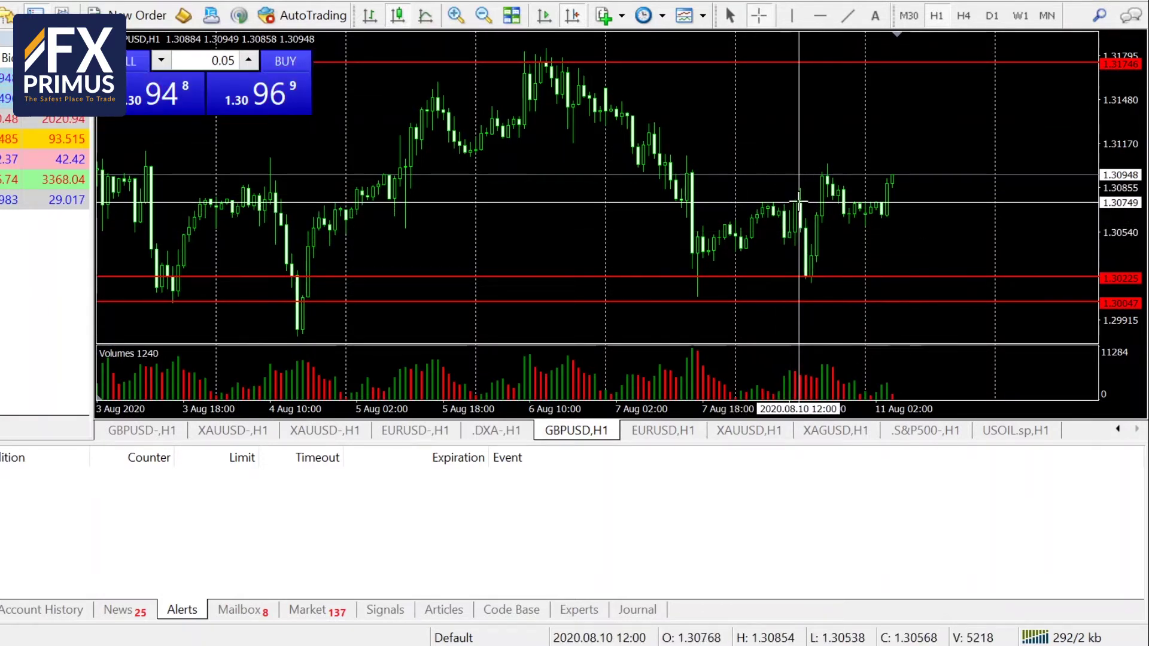
{"action": "left_click_drag", "start_coordinate": [800, 197], "coordinate": [805, 226]}
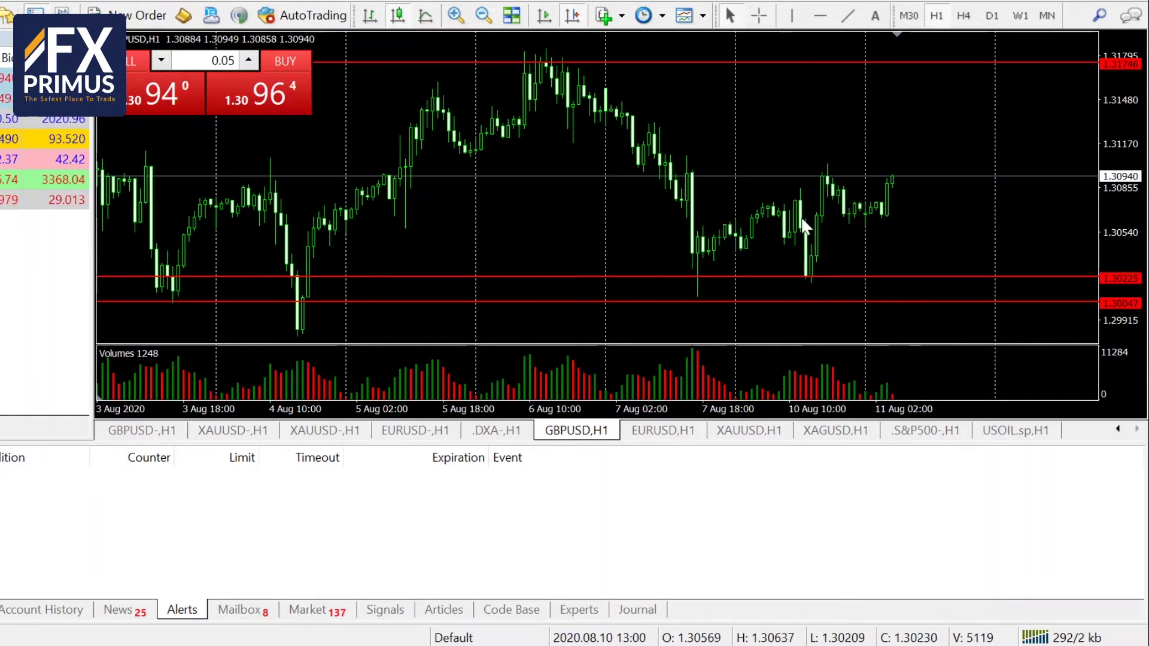
{"action": "left_click", "coordinate": [759, 15]}
{"action": "left_click_drag", "start_coordinate": [811, 276], "coordinate": [828, 181]}
{"action": "left_click", "coordinate": [759, 15]}
{"action": "left_click", "coordinate": [759, 15]}
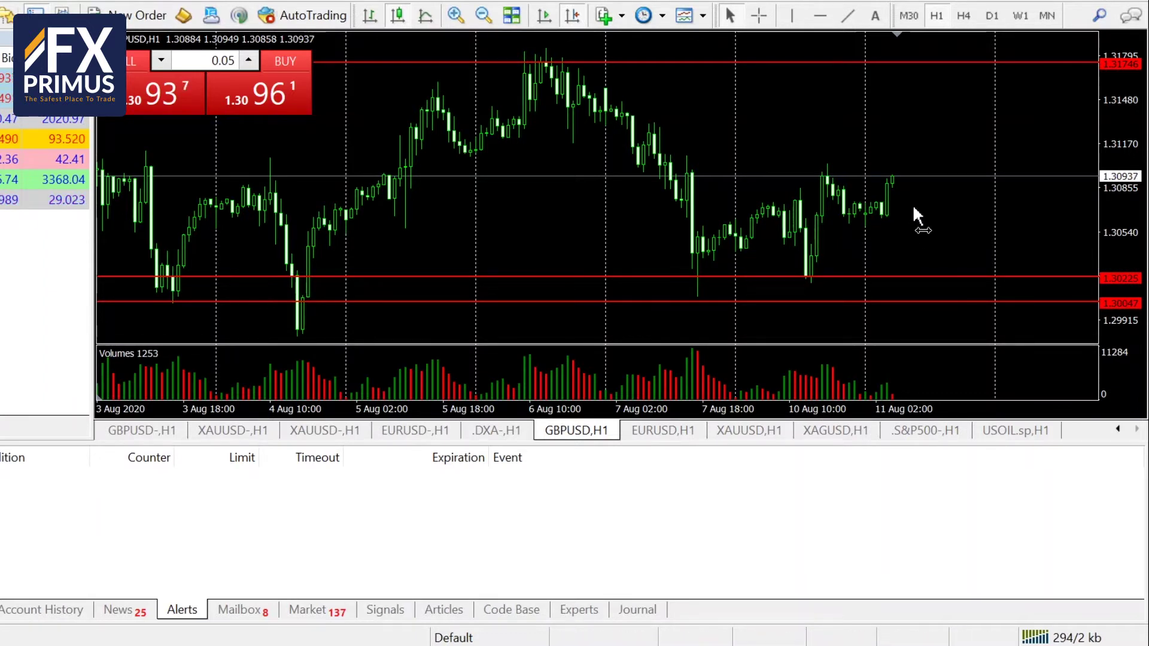
{"action": "left_click", "coordinate": [769, 17]}
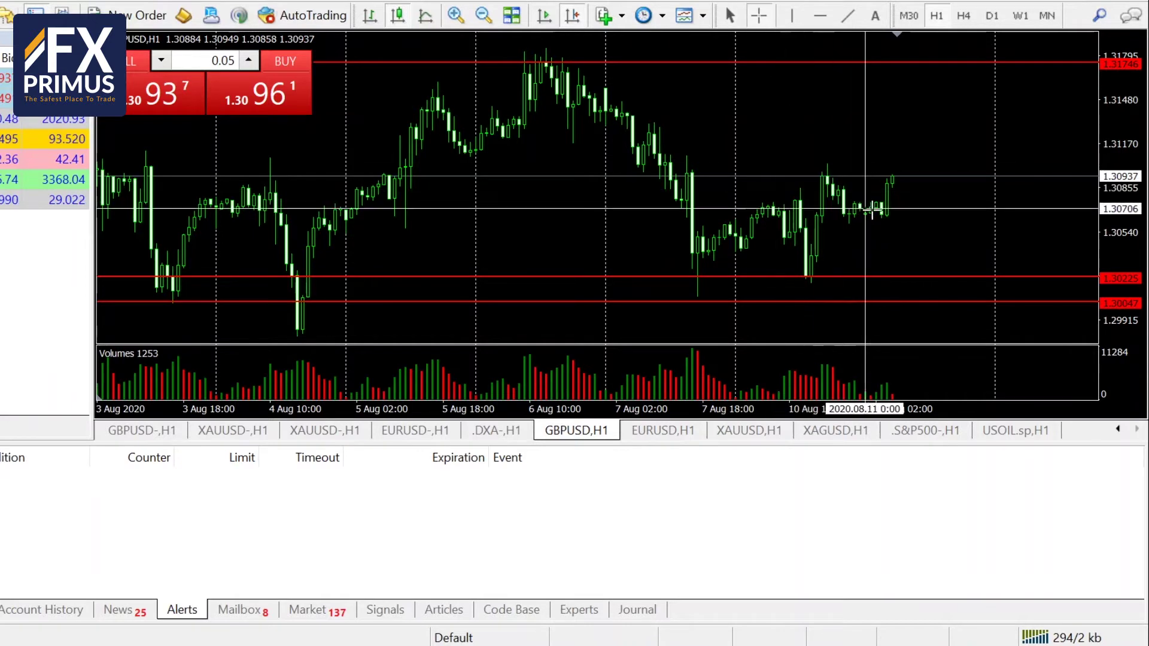
{"action": "left_click_drag", "start_coordinate": [887, 216], "coordinate": [894, 175]}
{"action": "left_click", "coordinate": [498, 439]}
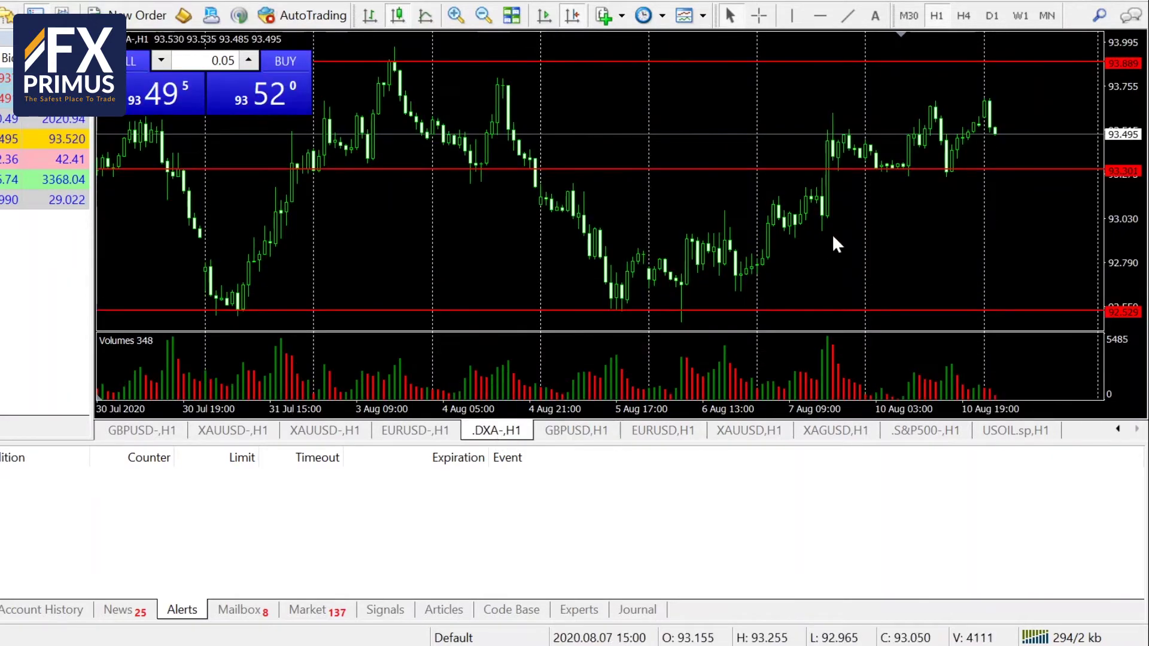
Measure the drop from the Dollar Index 93.680 high, then settle on the EURUSD hourly chart.
{"action": "left_click", "coordinate": [764, 18]}
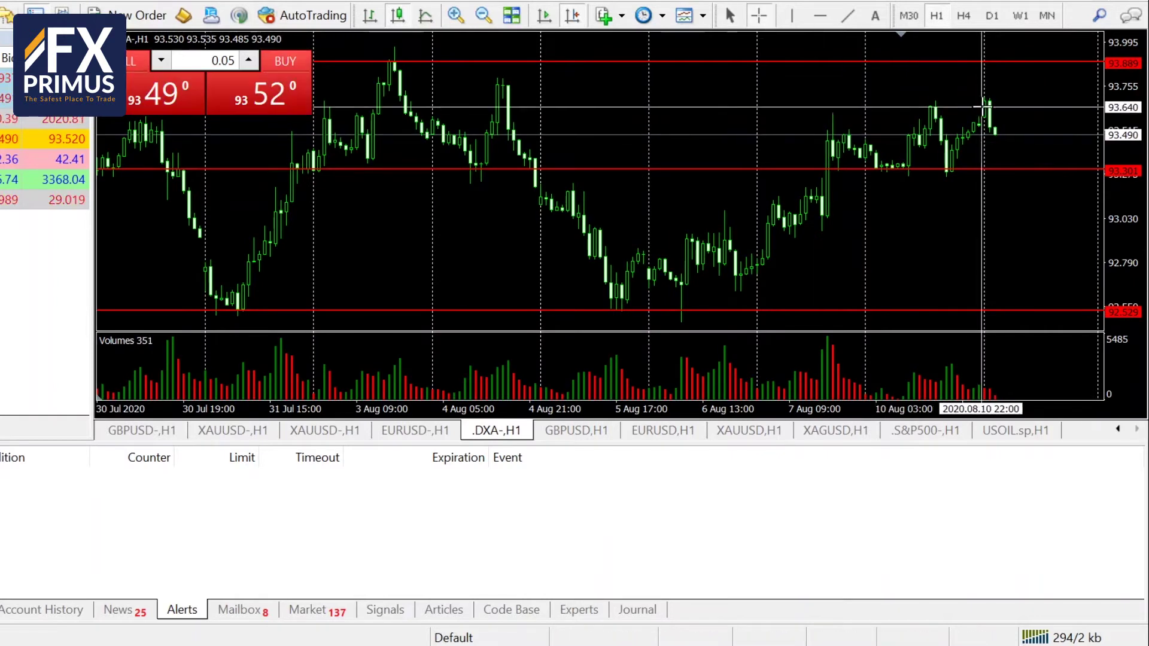
{"action": "left_click_drag", "start_coordinate": [1001, 120], "coordinate": [1003, 136]}
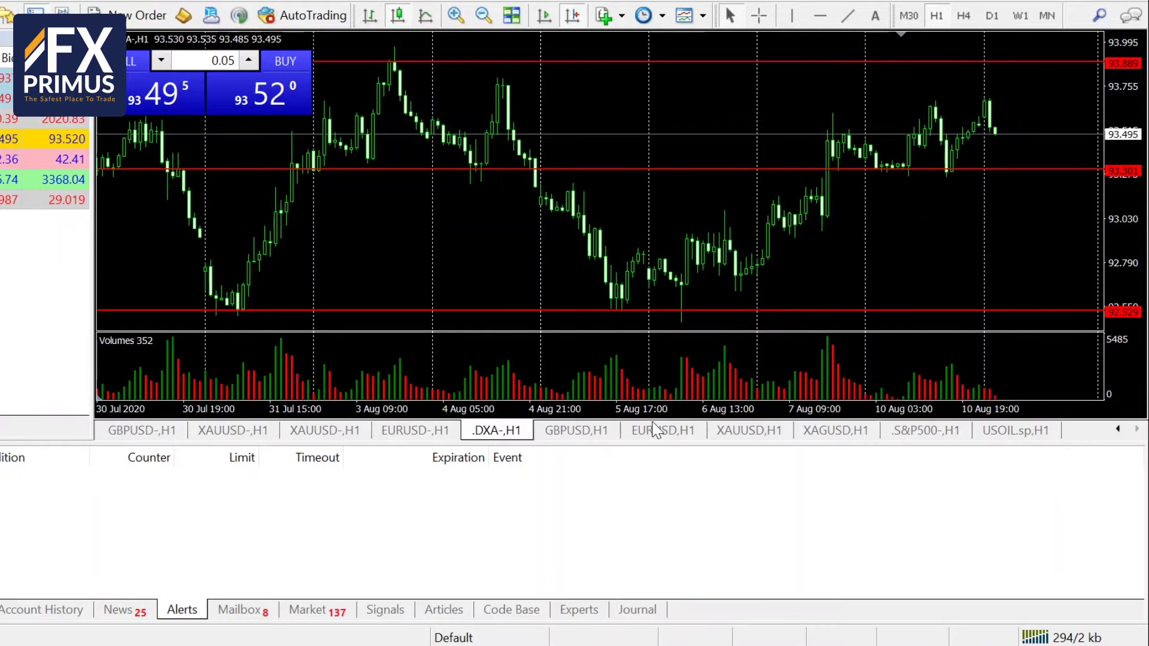
{"action": "left_click", "coordinate": [577, 430]}
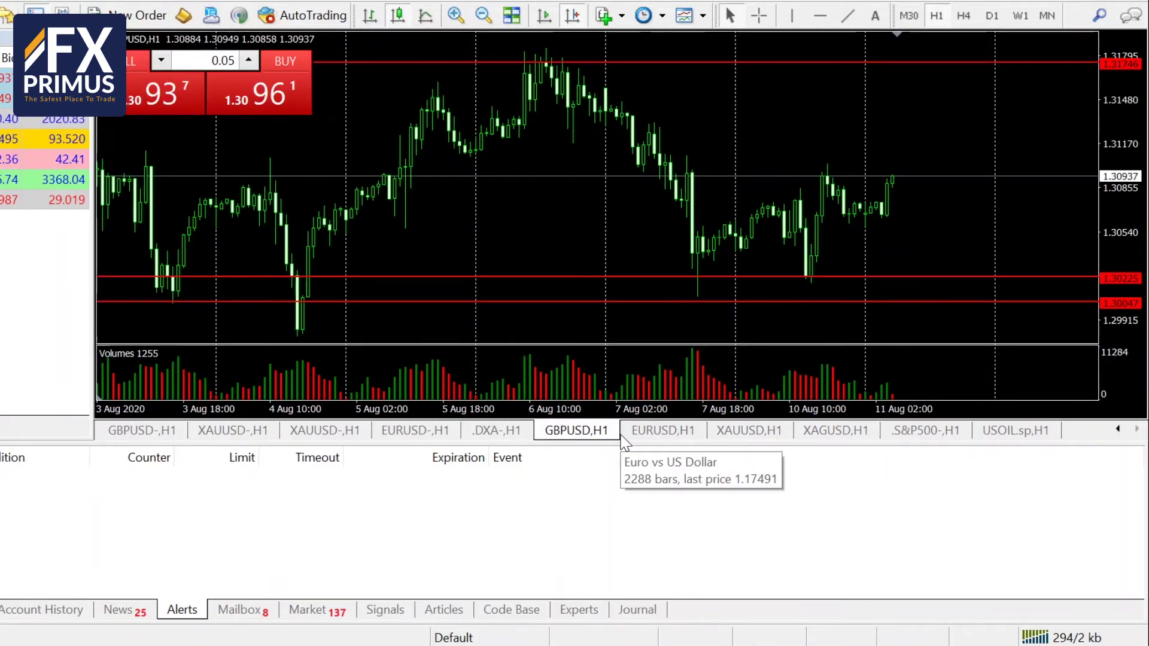
{"action": "left_click", "coordinate": [622, 436]}
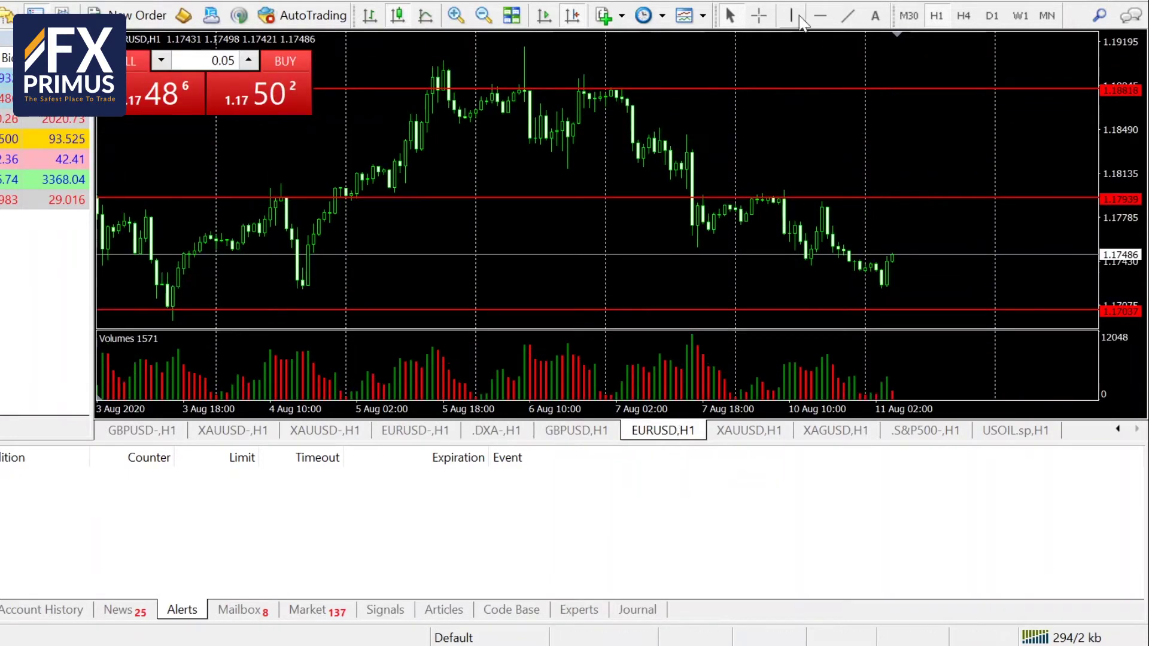
{"action": "left_click", "coordinate": [765, 17]}
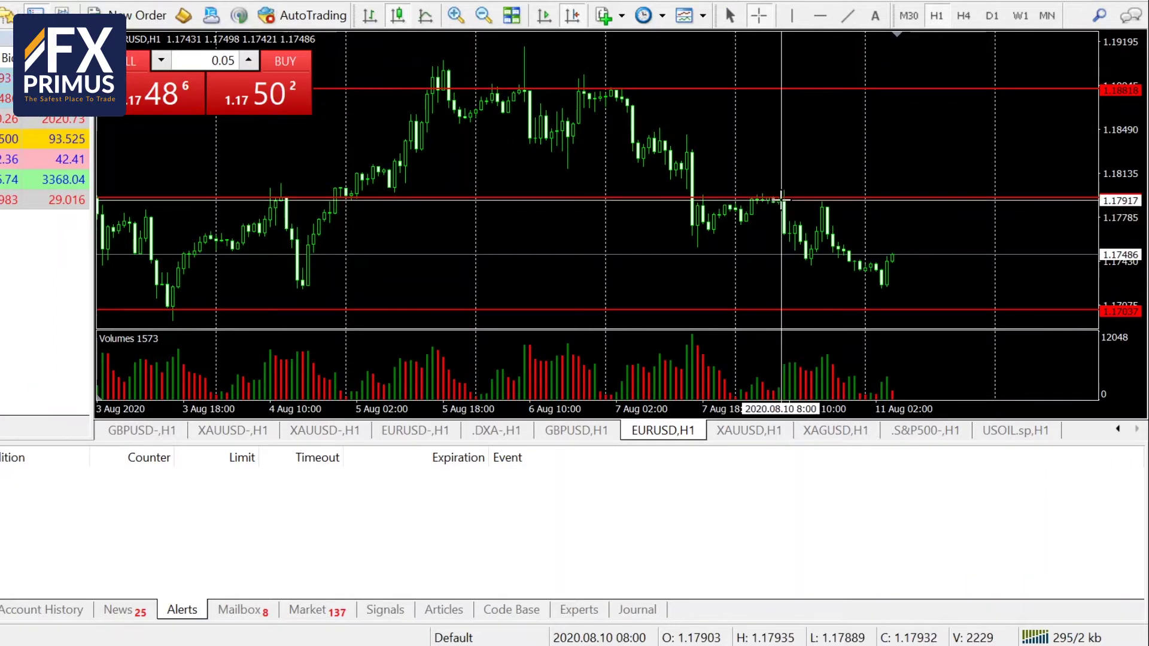
{"action": "left_click", "coordinate": [497, 430]}
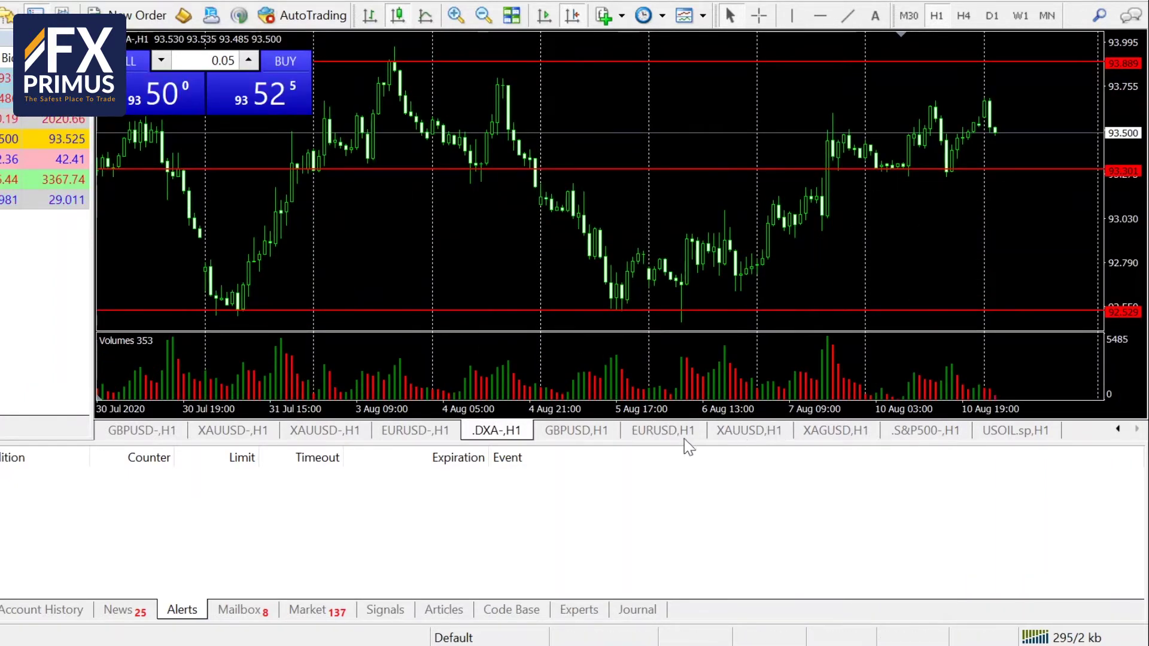
{"action": "left_click", "coordinate": [663, 431]}
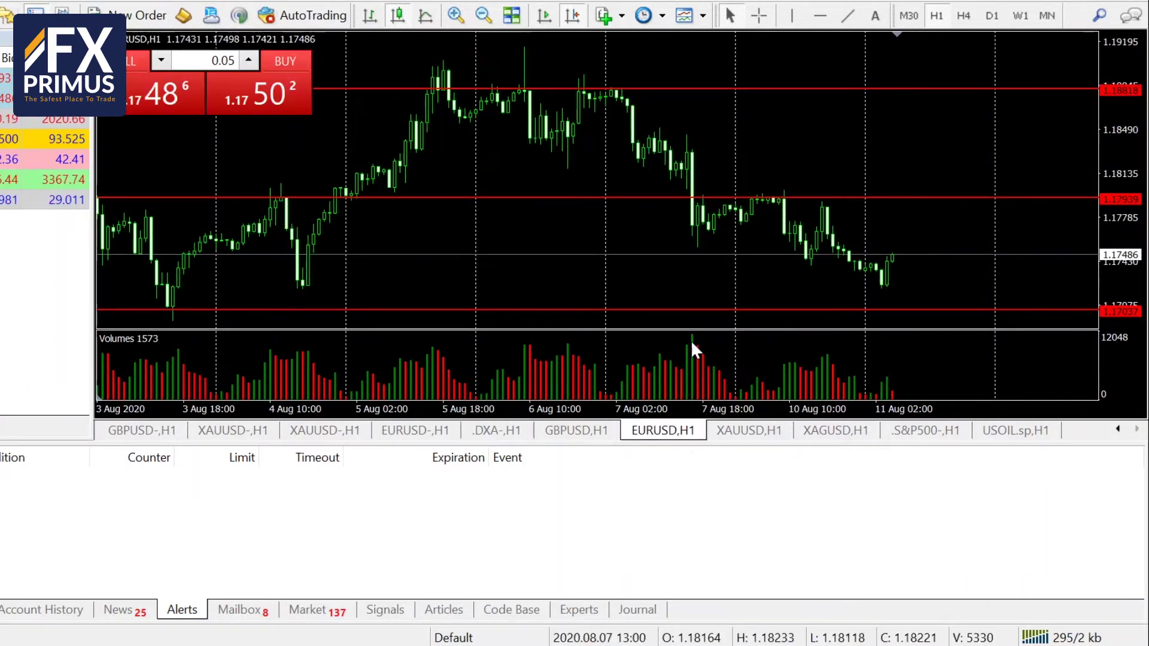
Measure EURUSD's declines from the 10 Aug 9:00 high and the 1.1787 and 1.1795 levels.
{"action": "left_click", "coordinate": [757, 16]}
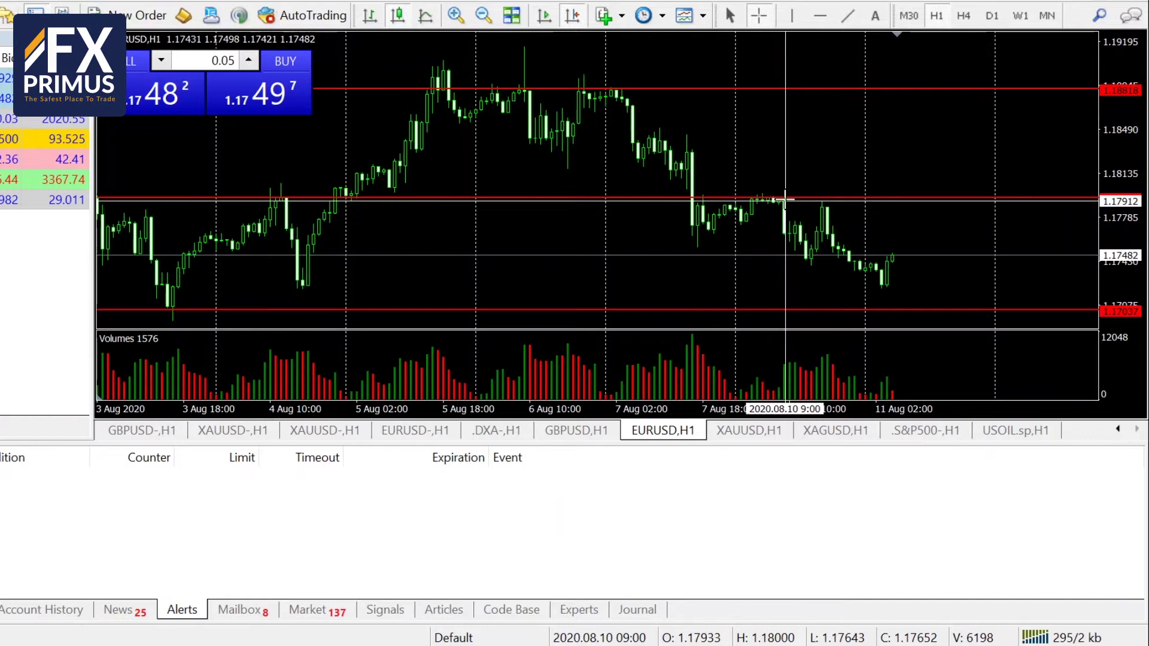
{"action": "left_click_drag", "start_coordinate": [805, 236], "coordinate": [831, 200]}
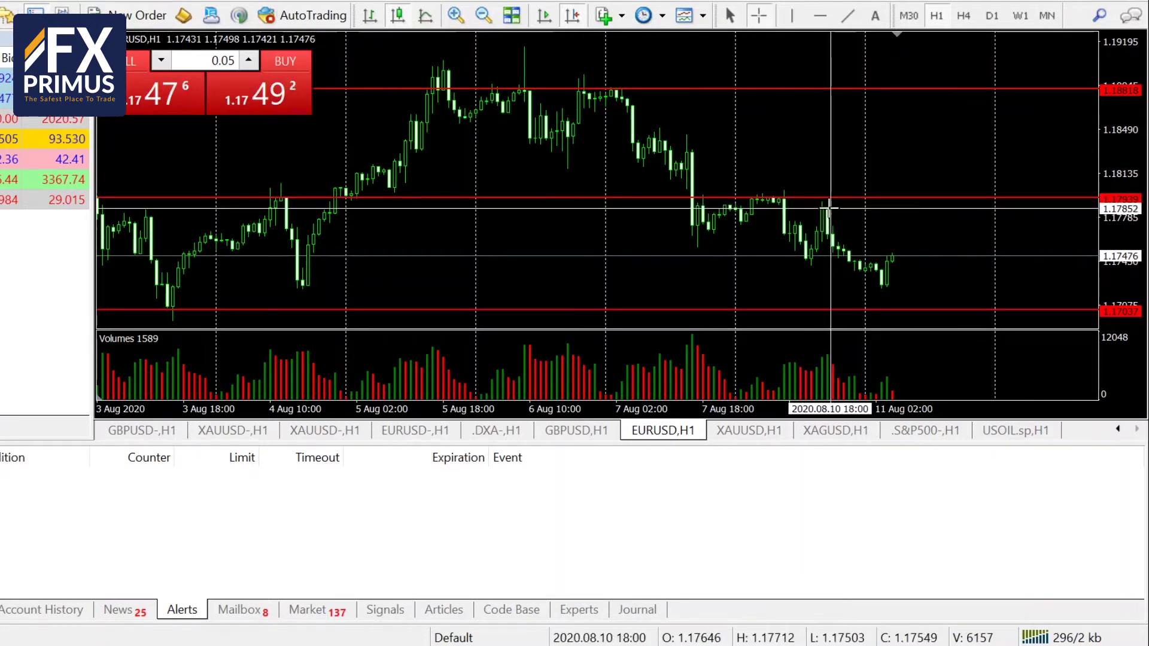
{"action": "left_click_drag", "start_coordinate": [836, 206], "coordinate": [863, 275]}
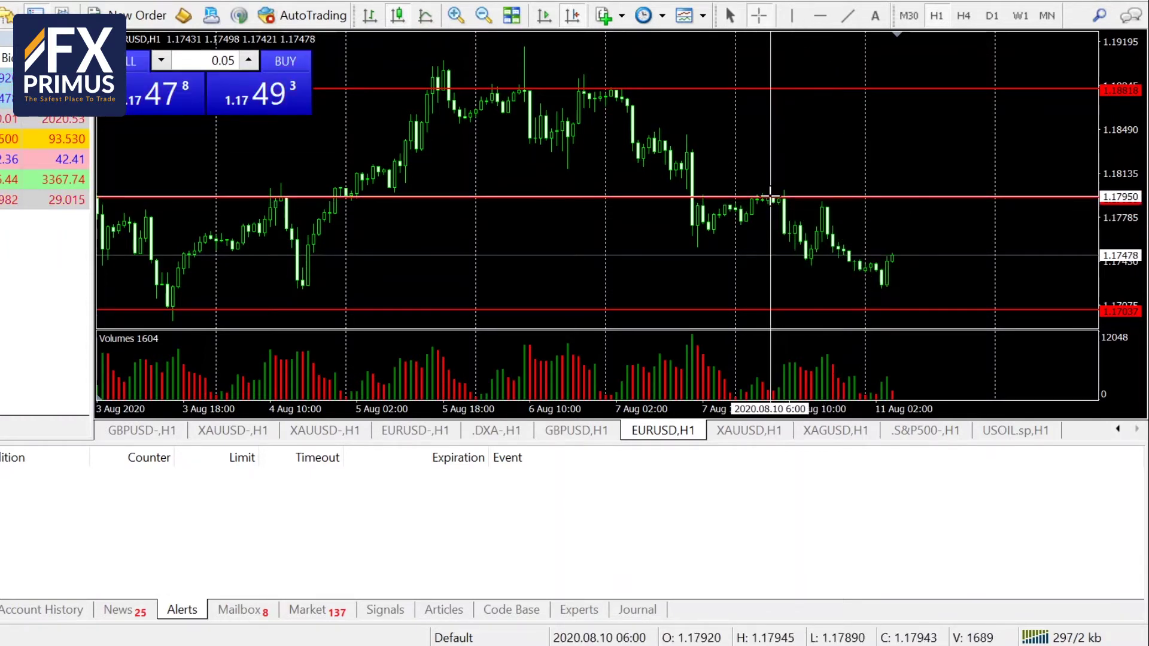
{"action": "left_click_drag", "start_coordinate": [835, 248], "coordinate": [866, 275]}
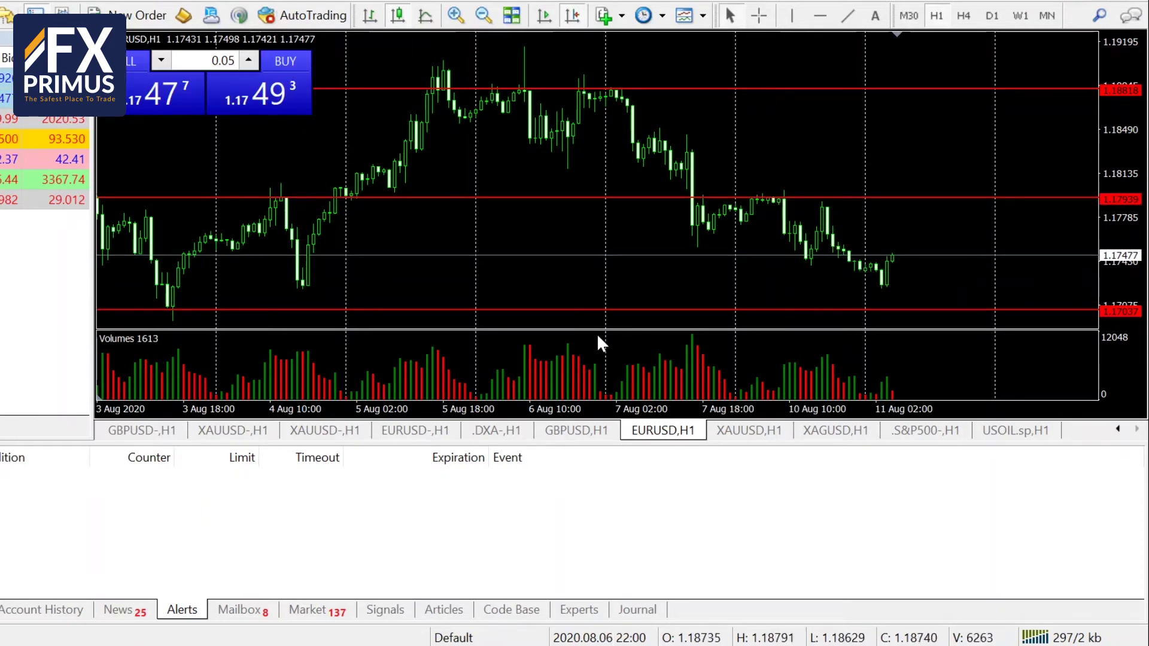
After checking the DXA 4-hour view, place a horizontal resistance line at 93.663 on the hourly chart.
{"action": "left_click", "coordinate": [577, 432]}
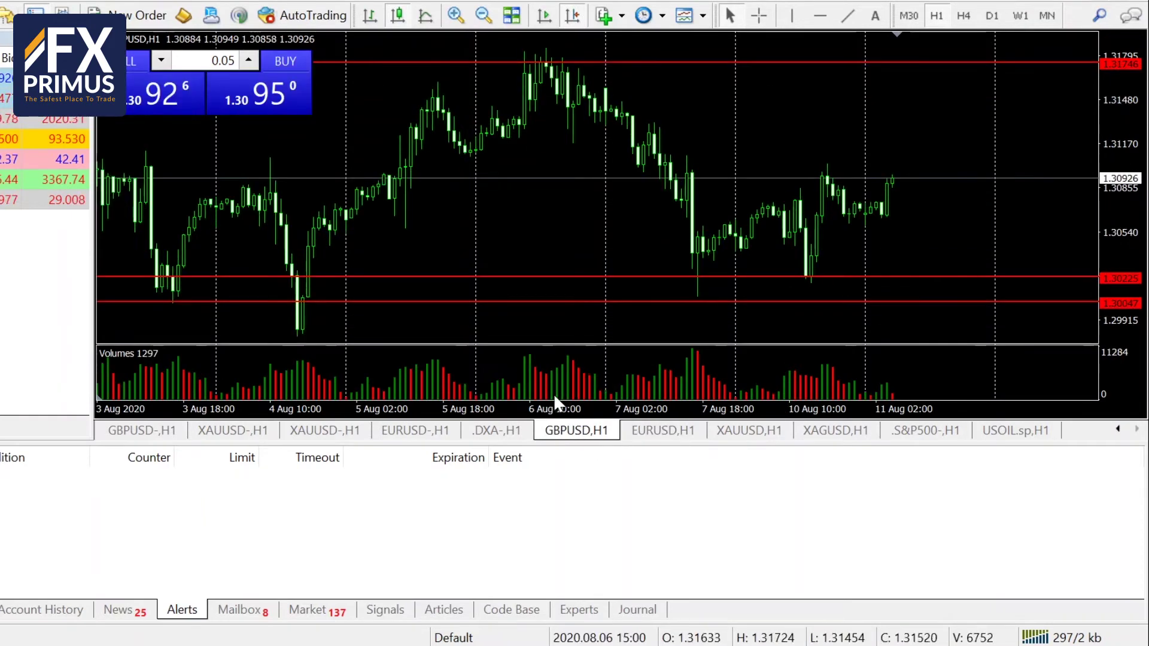
{"action": "left_click", "coordinate": [498, 428]}
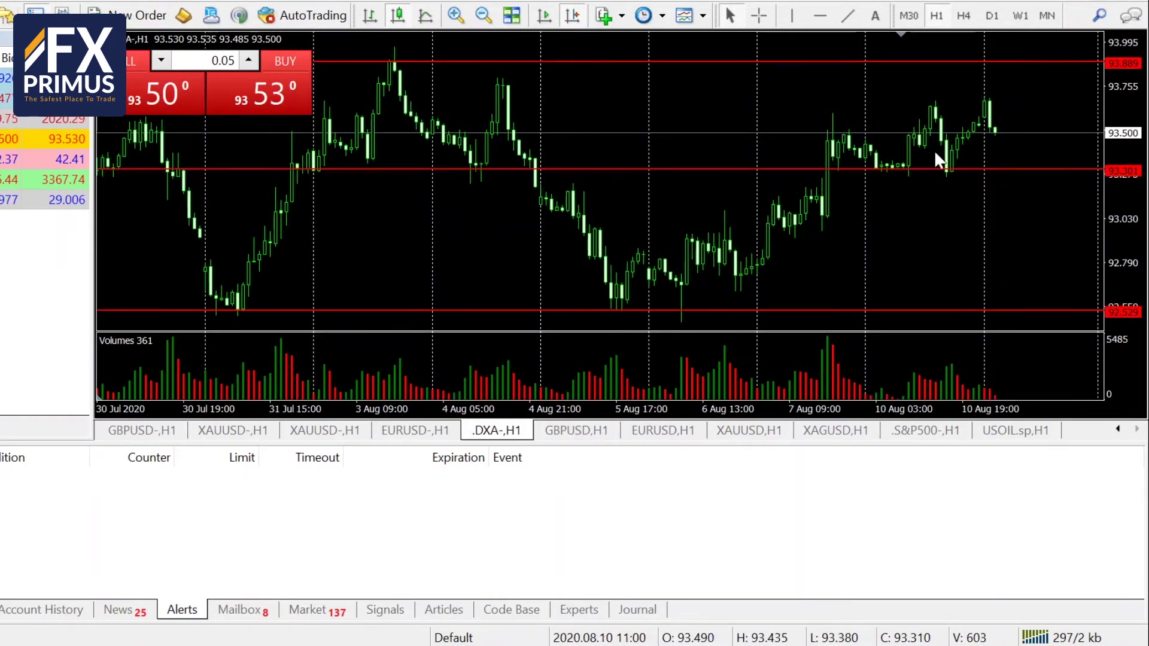
{"action": "left_click", "coordinate": [971, 15]}
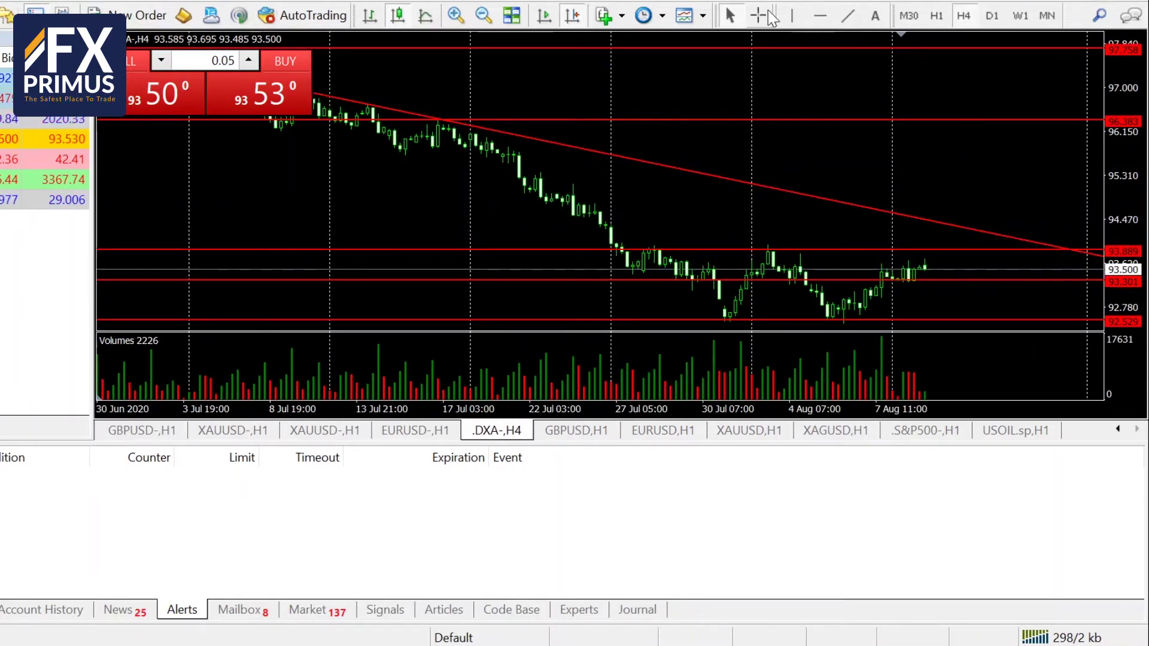
{"action": "left_click", "coordinate": [938, 15]}
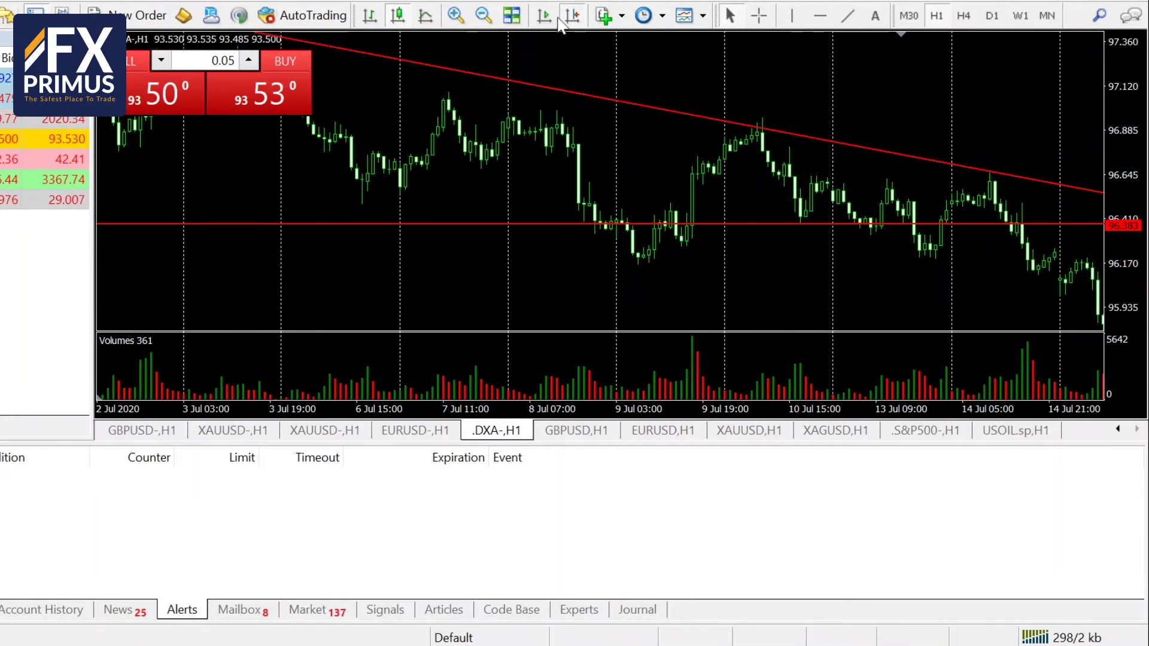
{"action": "left_click", "coordinate": [820, 16]}
{"action": "left_click", "coordinate": [917, 103]}
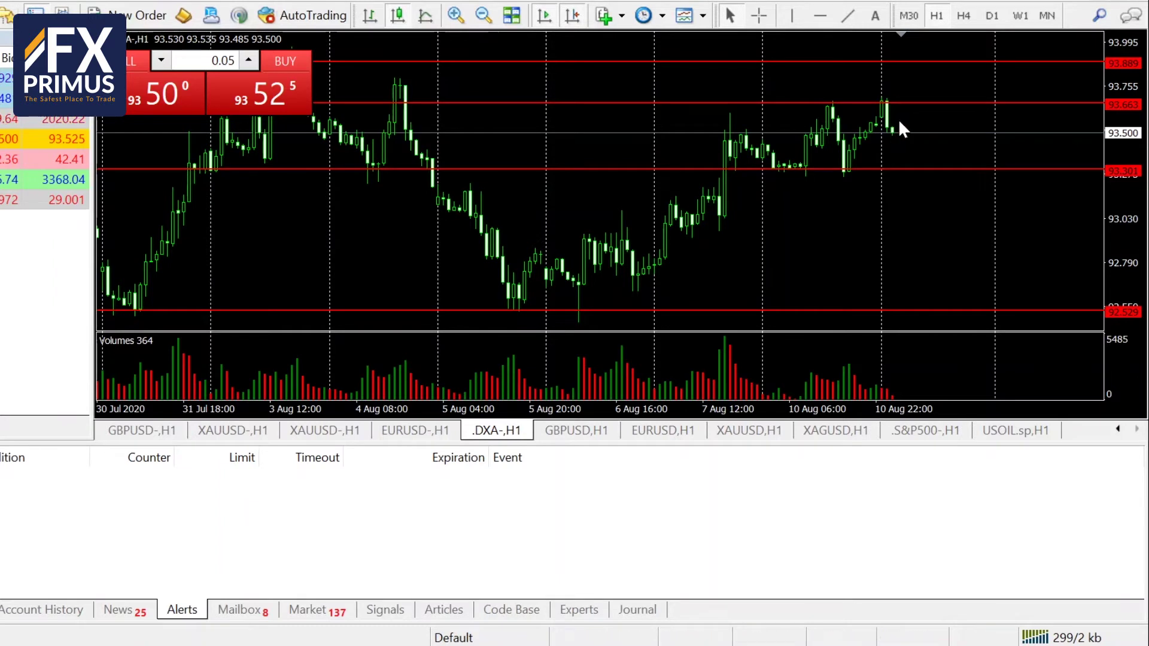
{"action": "left_click", "coordinate": [849, 16]}
Draw the DXA trendline from the 5 Aug low through the 10 Aug lows and measure distance near it.
{"action": "mouse_move", "coordinate": [580, 315]}
{"action": "left_mouse_down"}
{"action": "mouse_move", "coordinate": [778, 231]}
{"action": "mouse_move", "coordinate": [939, 115]}
{"action": "left_mouse_up"}
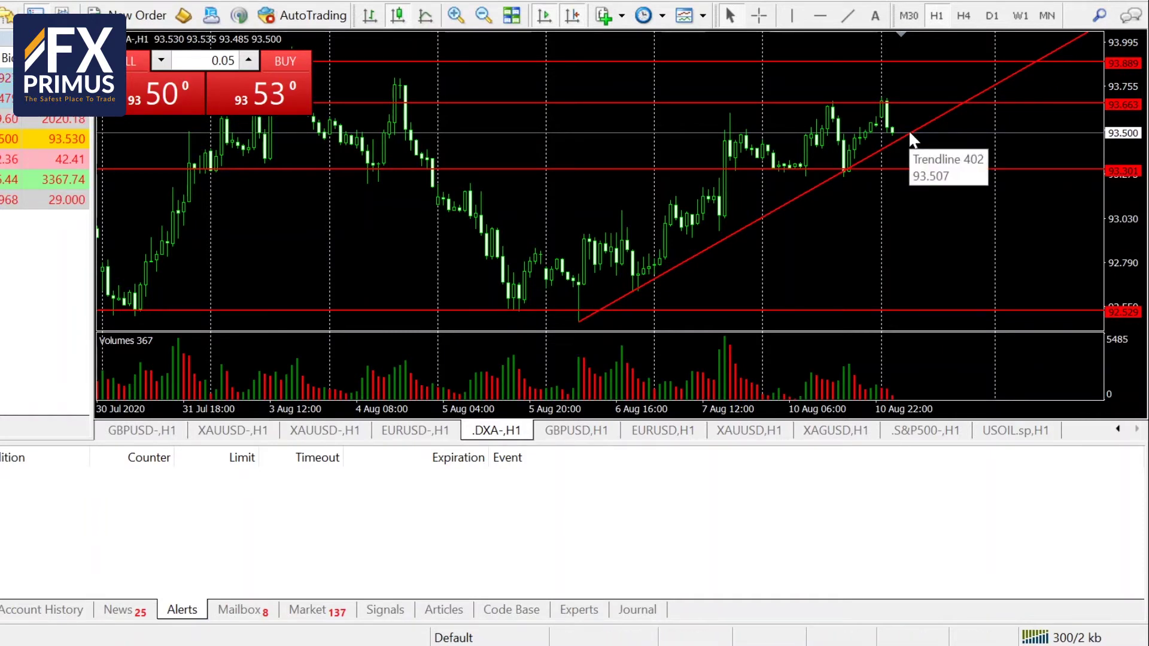
{"action": "left_click", "coordinate": [764, 10]}
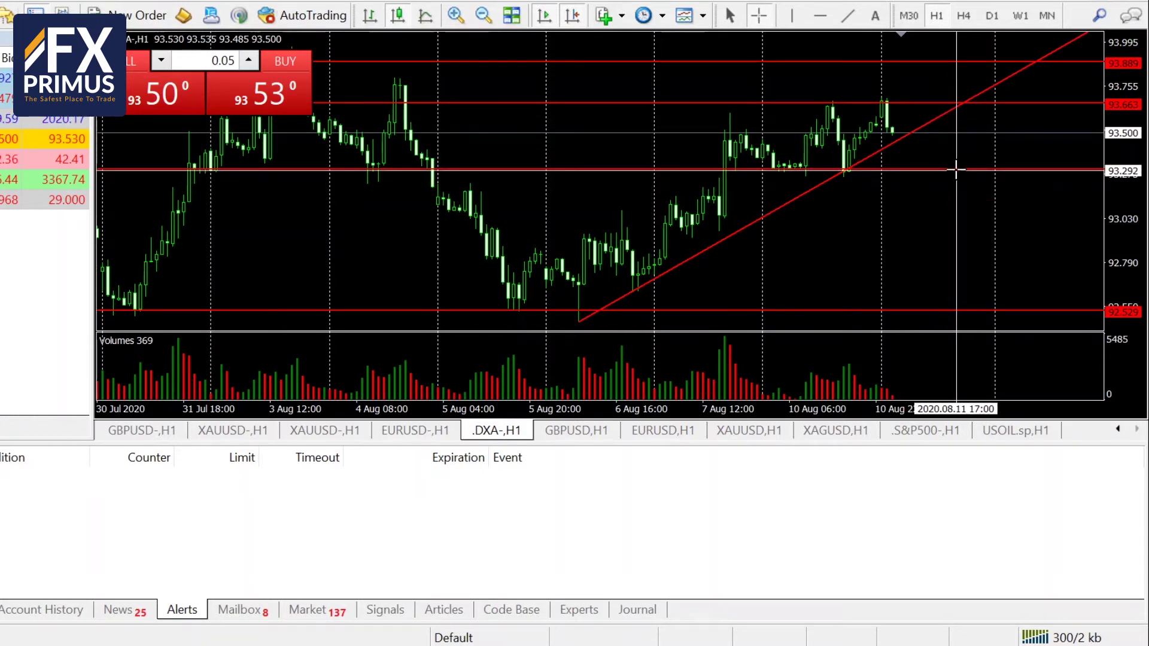
{"action": "left_click_drag", "start_coordinate": [896, 129], "coordinate": [876, 114]}
{"action": "left_click", "coordinate": [759, 11]}
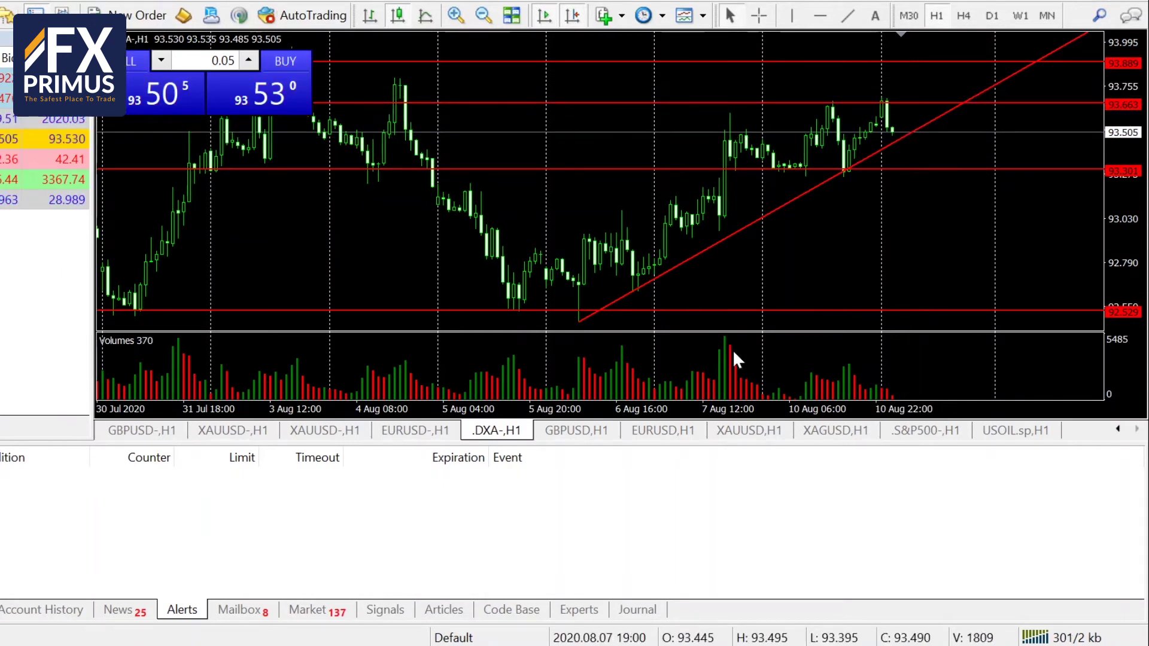
{"action": "left_click", "coordinate": [576, 430]}
Measure GBPUSD's recent move on the 4-hour chart, then return to hourly.
{"action": "left_click", "coordinate": [759, 15]}
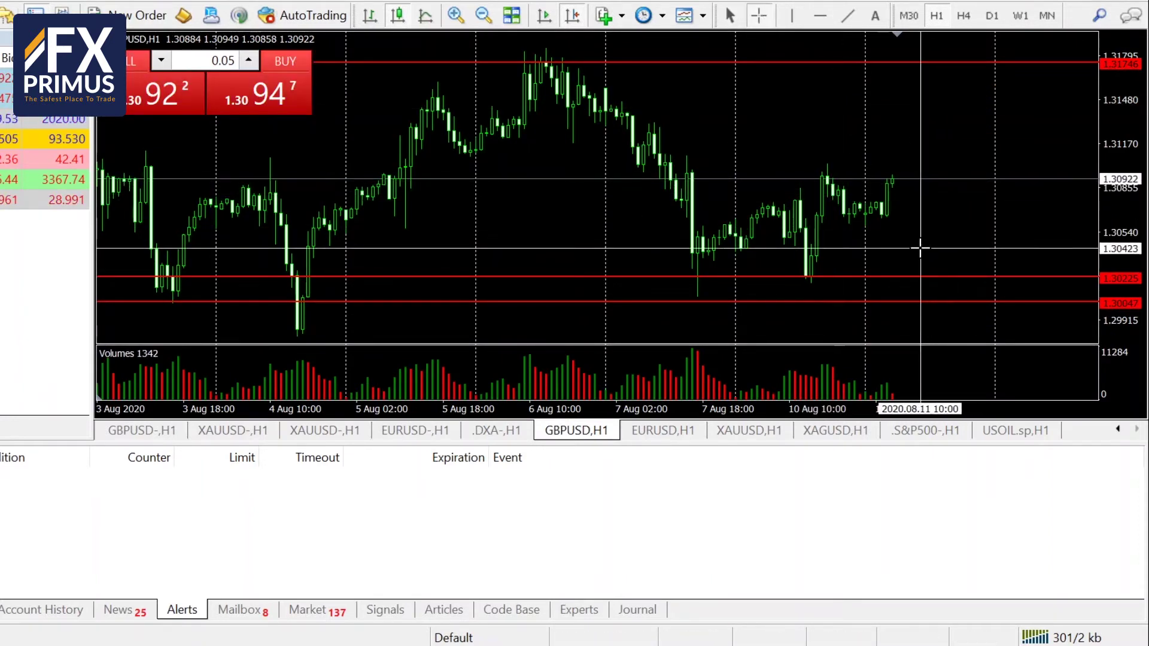
{"action": "left_click", "coordinate": [908, 178]}
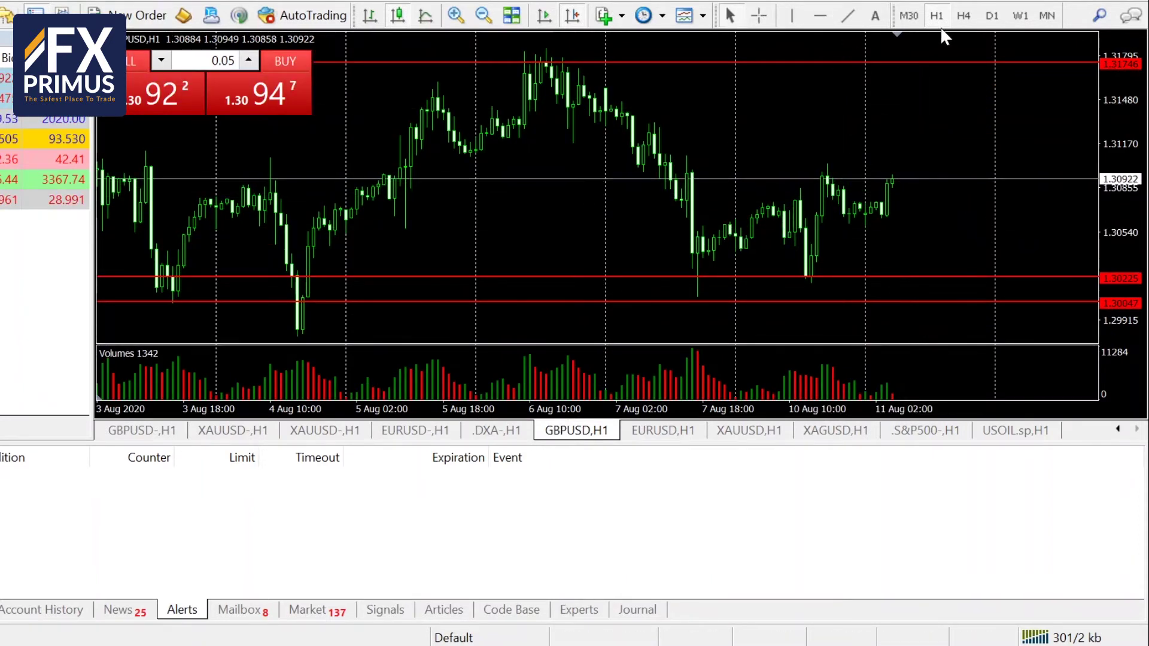
{"action": "left_click", "coordinate": [963, 17]}
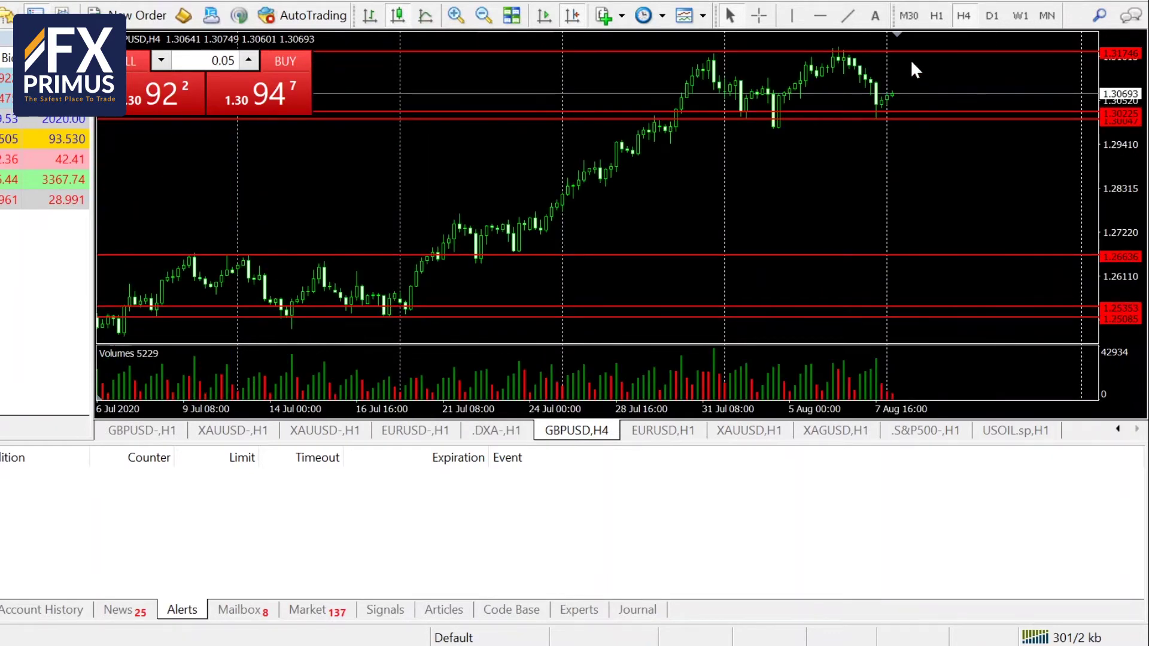
{"action": "left_click", "coordinate": [759, 15]}
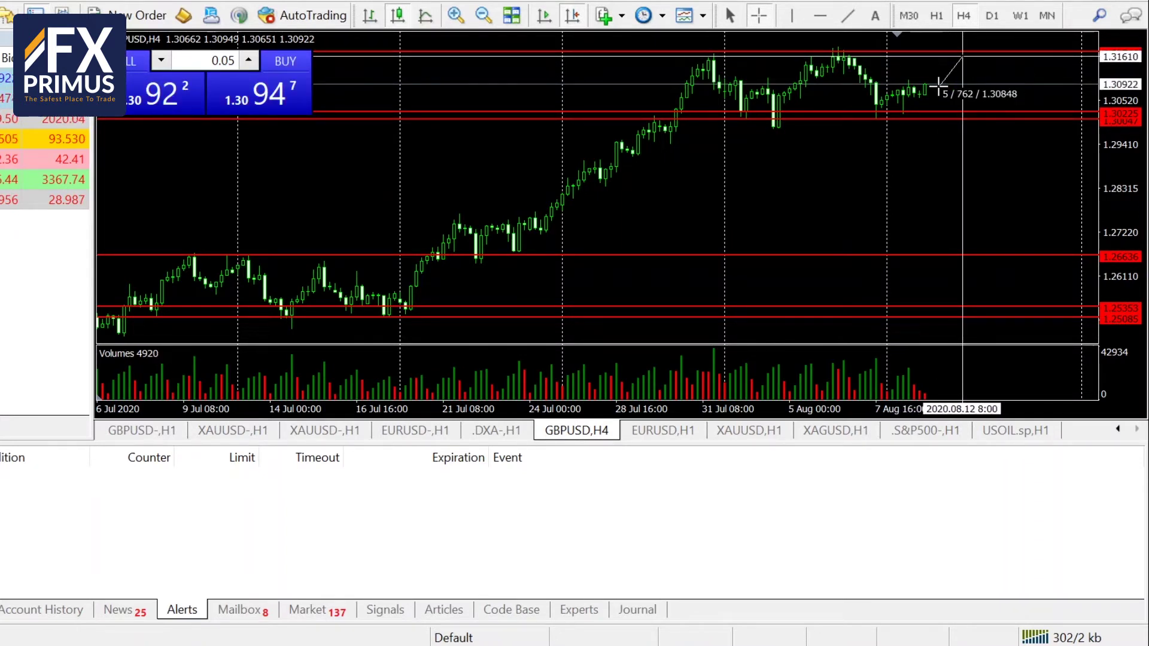
{"action": "left_click_drag", "start_coordinate": [938, 87], "coordinate": [878, 84]}
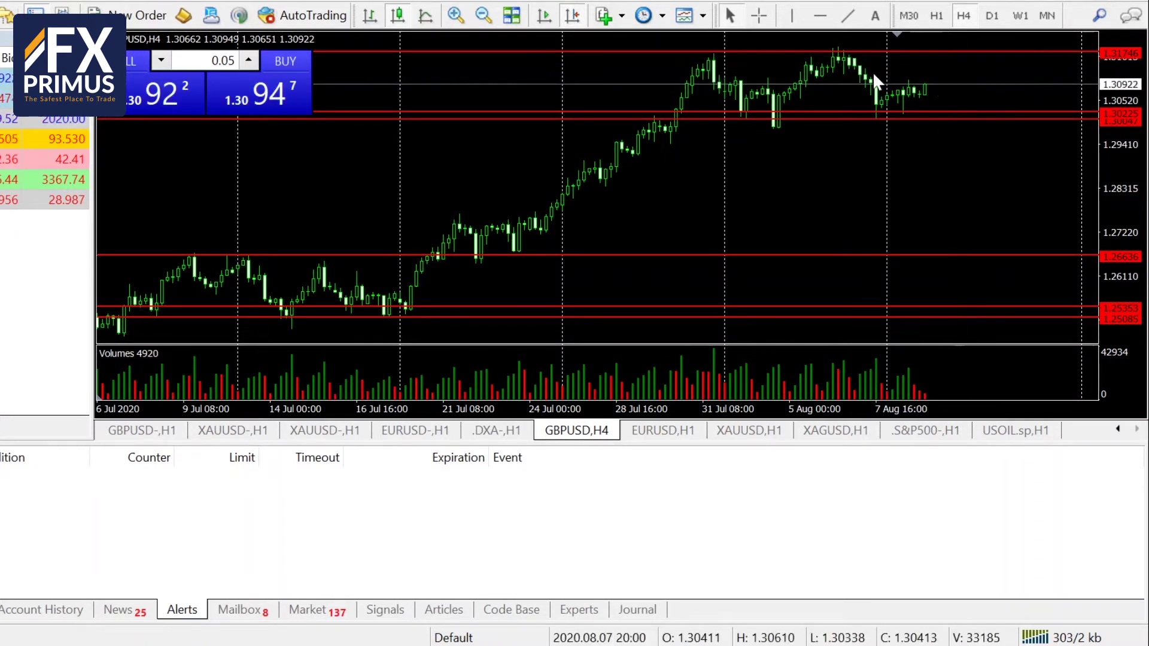
{"action": "left_click", "coordinate": [937, 18]}
Measure GBPUSD's recent pullback and the distance between its levels on H4, then bring up EURUSD hourly.
{"action": "left_click", "coordinate": [550, 23]}
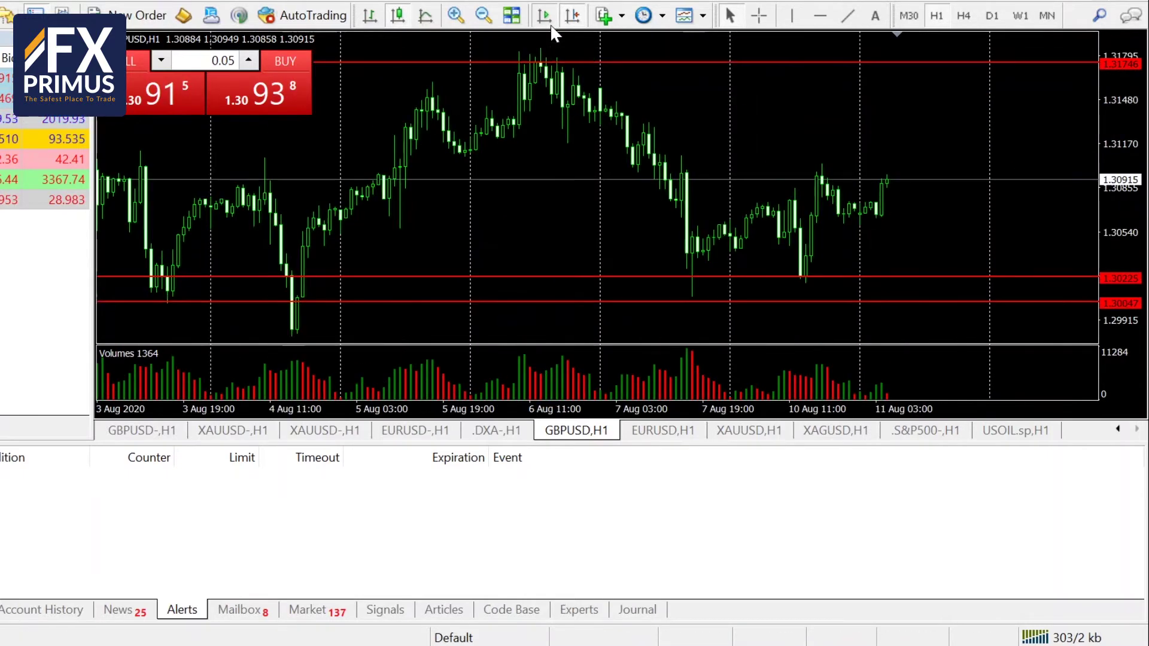
{"action": "left_click", "coordinate": [759, 16]}
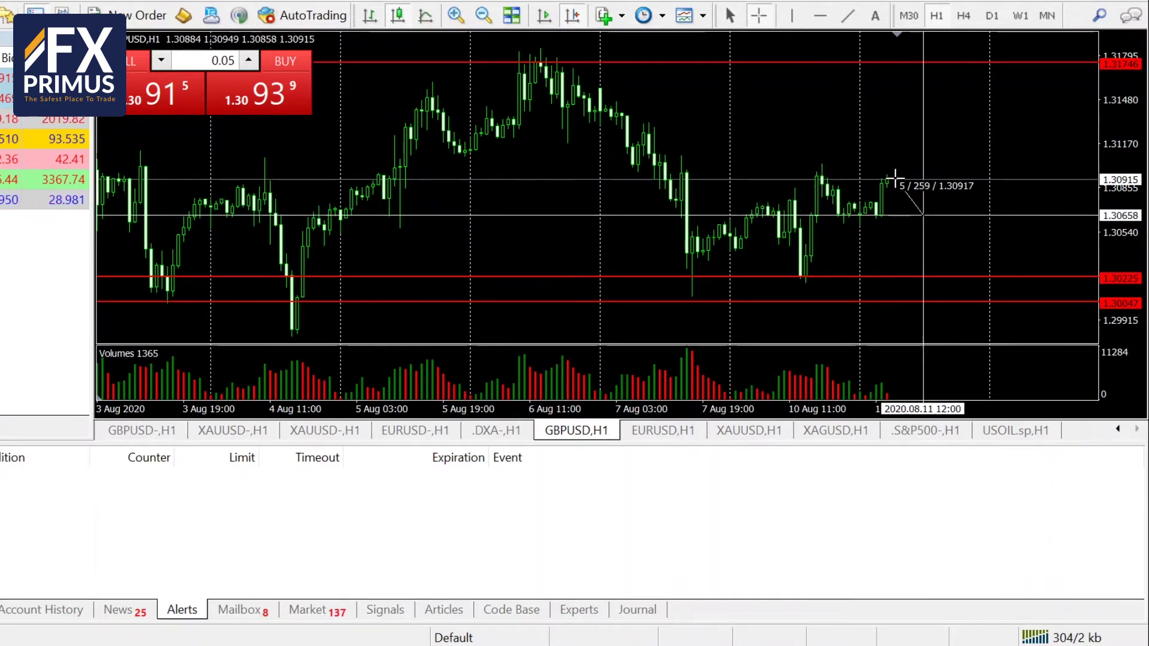
{"action": "left_click_drag", "start_coordinate": [896, 176], "coordinate": [896, 177]}
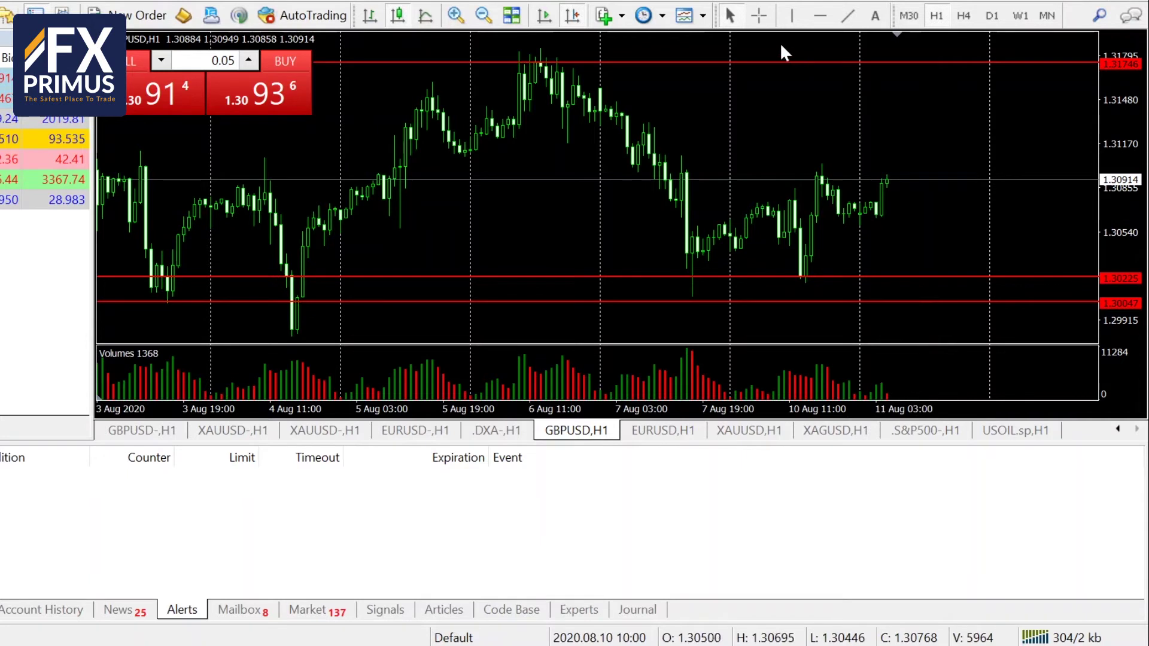
{"action": "left_click", "coordinate": [759, 16]}
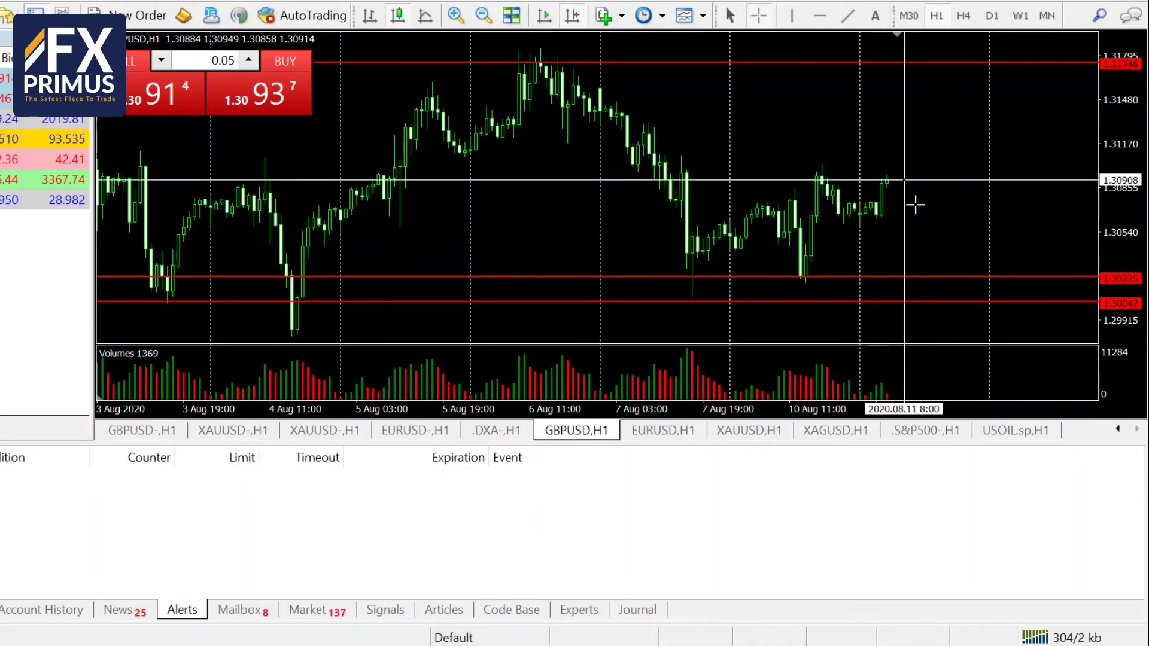
{"action": "left_click", "coordinate": [963, 16]}
{"action": "left_click", "coordinate": [759, 16]}
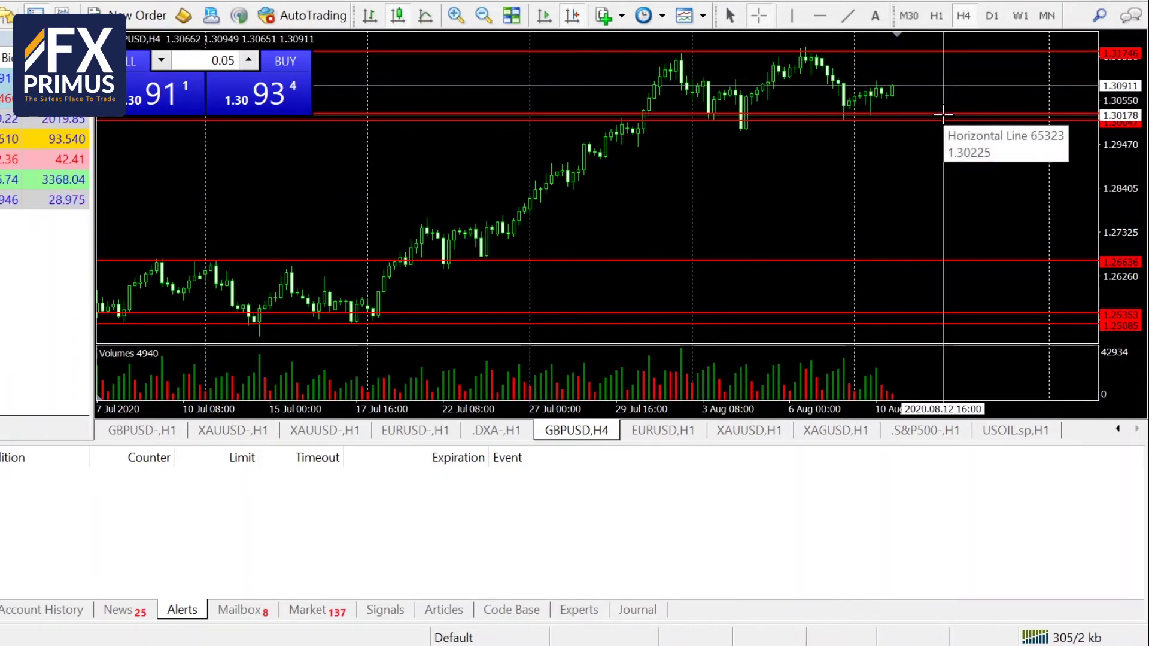
{"action": "left_click_drag", "start_coordinate": [944, 114], "coordinate": [903, 84]}
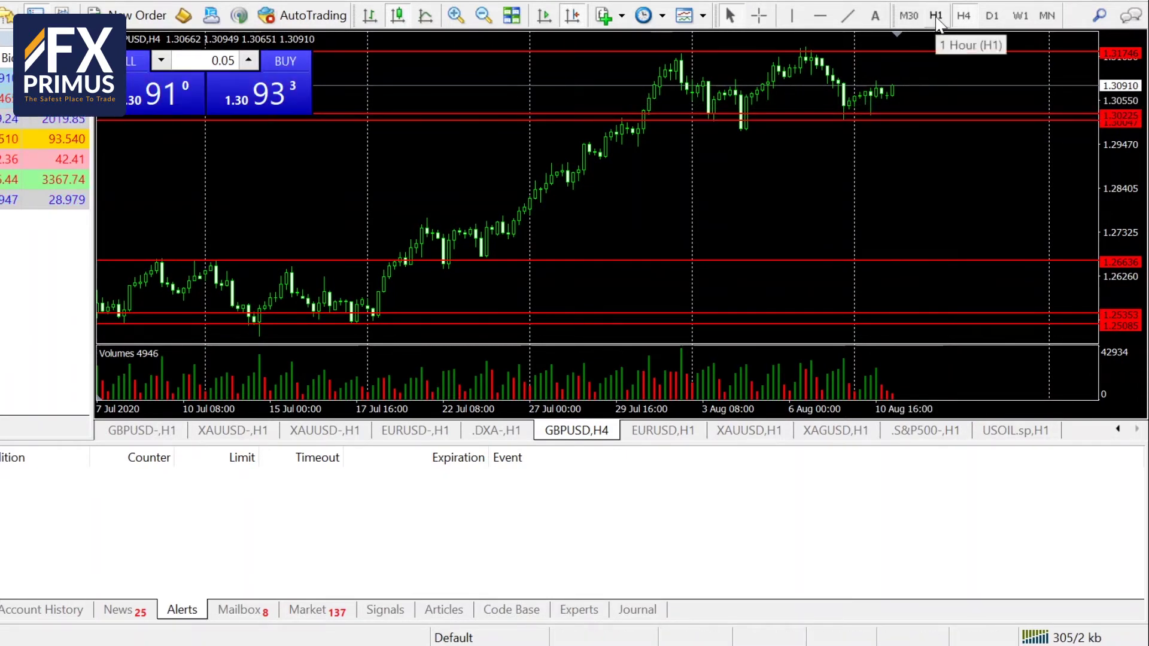
{"action": "left_click", "coordinate": [937, 16]}
{"action": "left_click", "coordinate": [685, 432]}
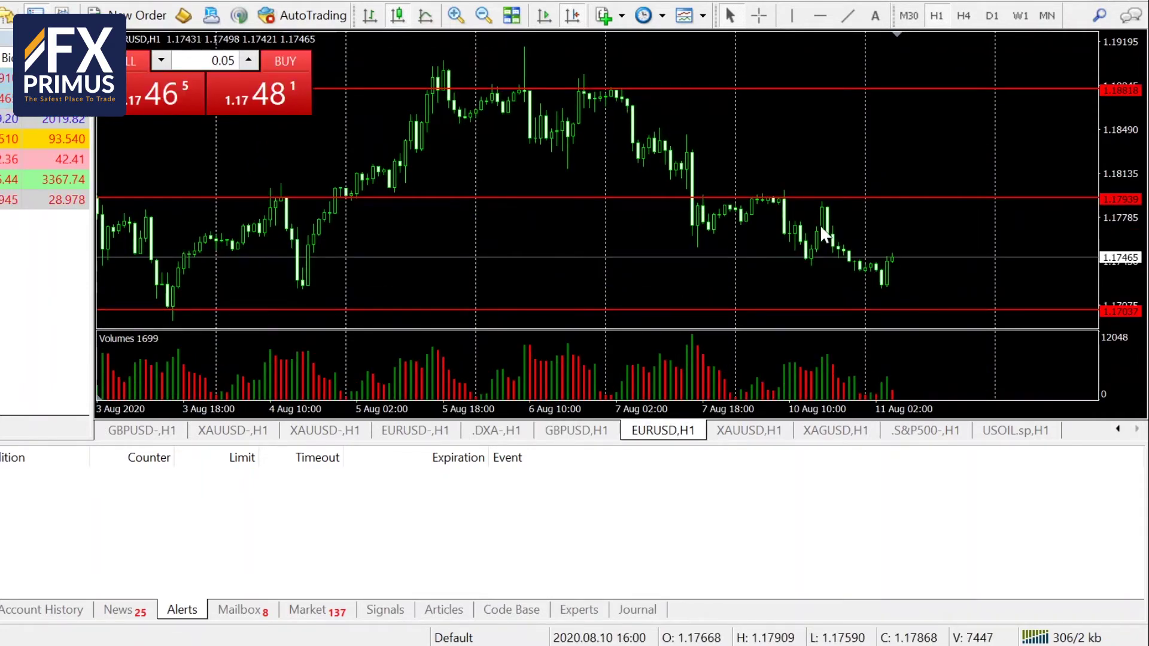
{"action": "left_click", "coordinate": [503, 428]}
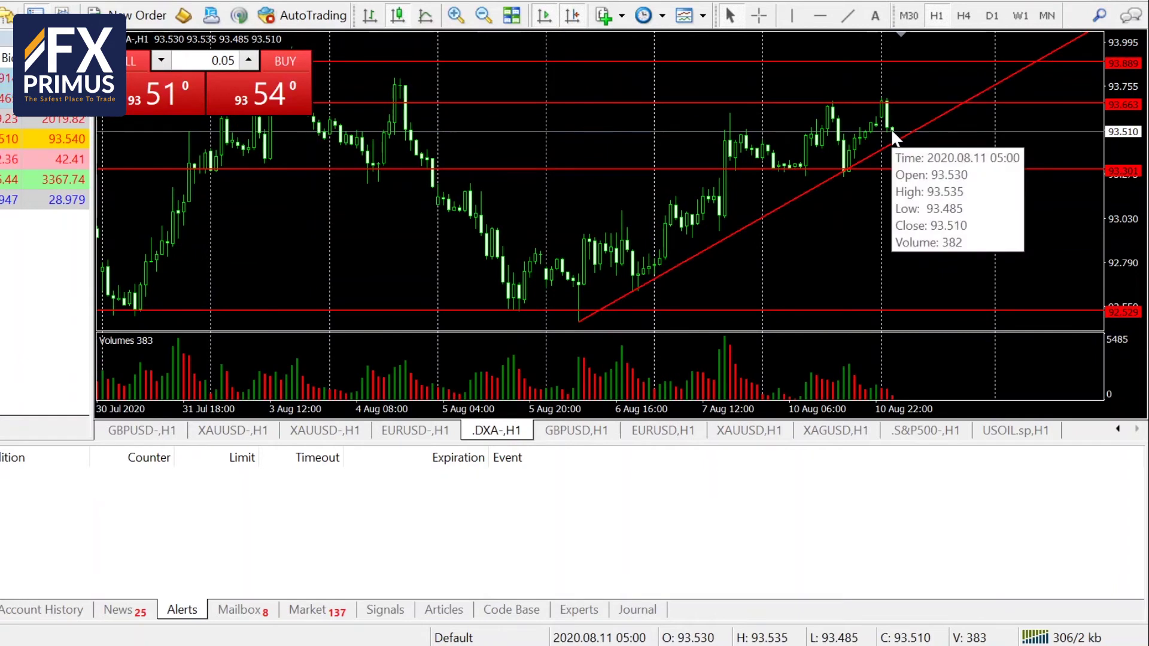
{"action": "left_click", "coordinate": [664, 431]}
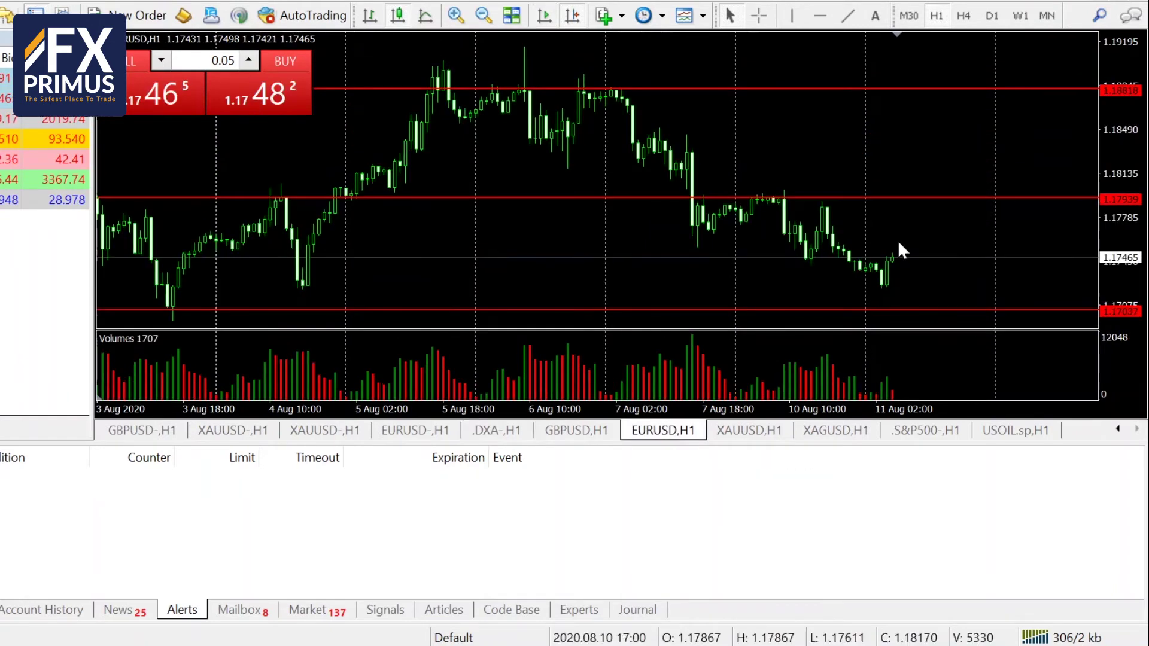
{"action": "left_click", "coordinate": [757, 17]}
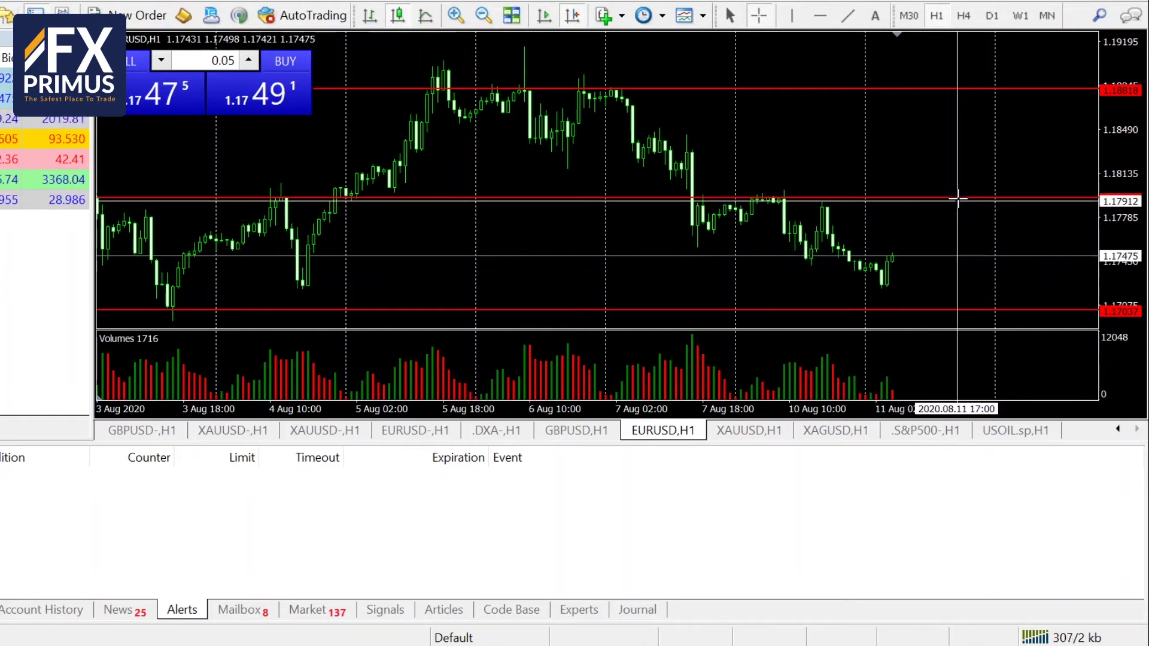
{"action": "left_click_drag", "start_coordinate": [961, 196], "coordinate": [931, 245]}
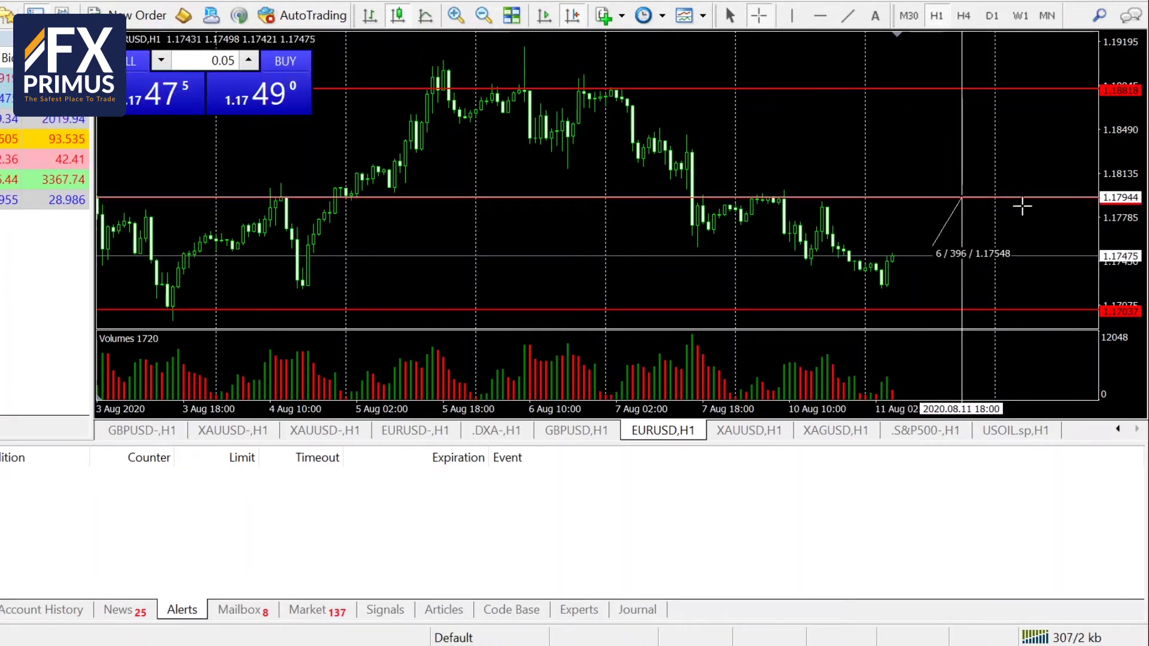
{"action": "left_click_drag", "start_coordinate": [1029, 212], "coordinate": [906, 259]}
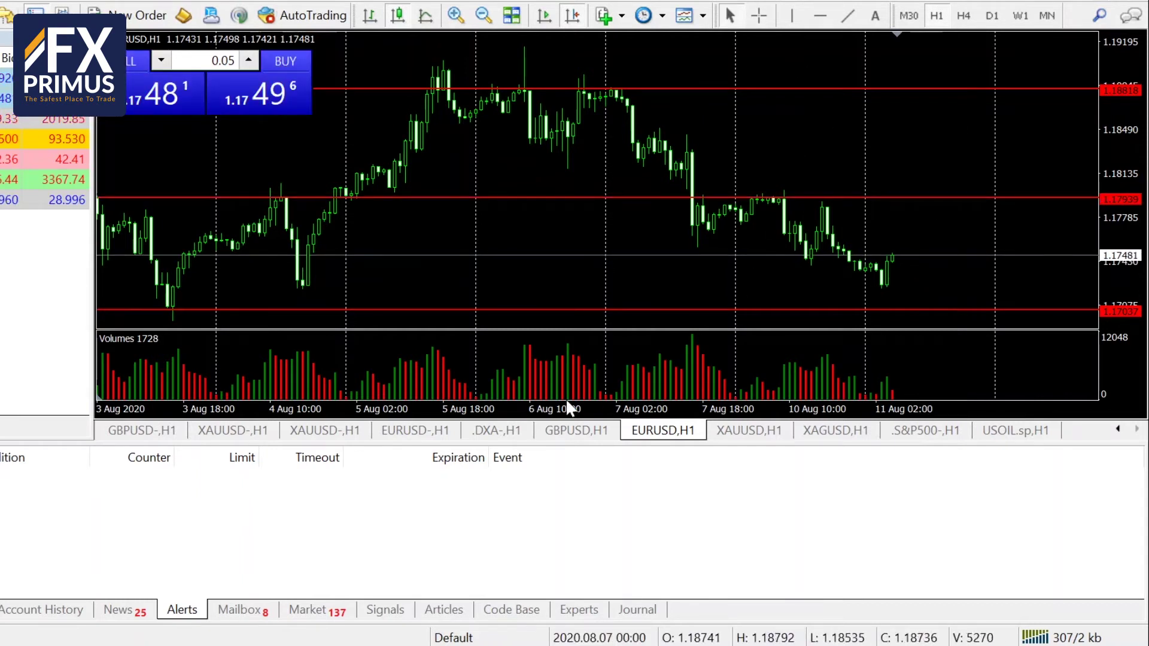
{"action": "left_click", "coordinate": [498, 434]}
{"action": "mouse_move", "coordinate": [889, 131]}
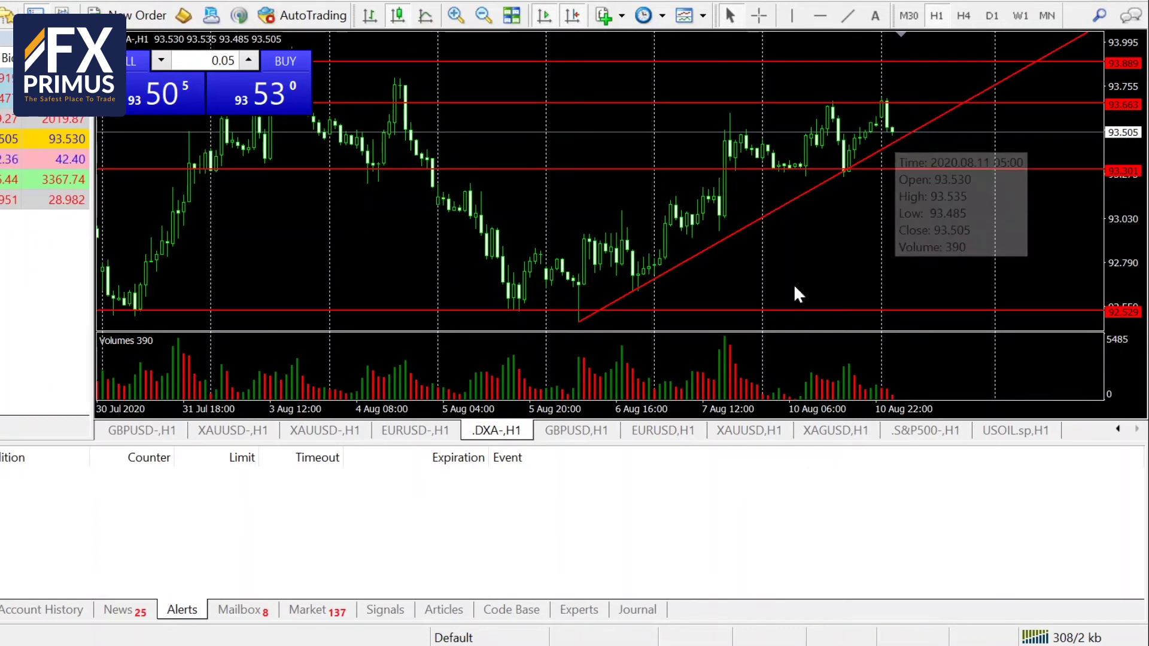
{"action": "left_click", "coordinate": [664, 431]}
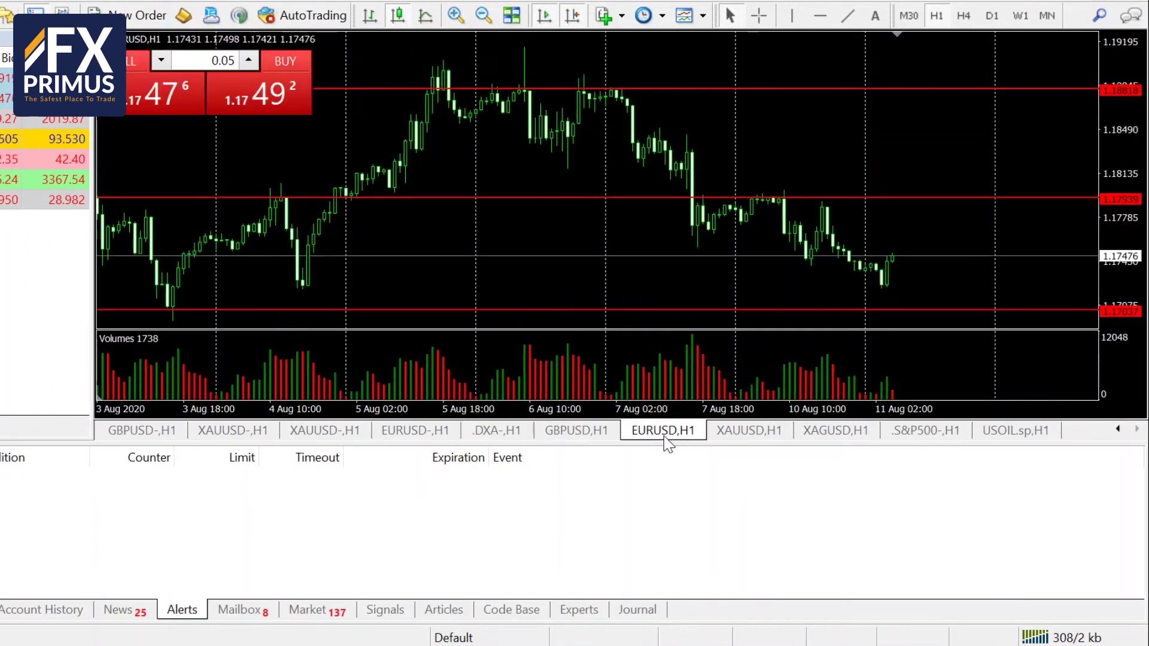
{"action": "left_click", "coordinate": [758, 16]}
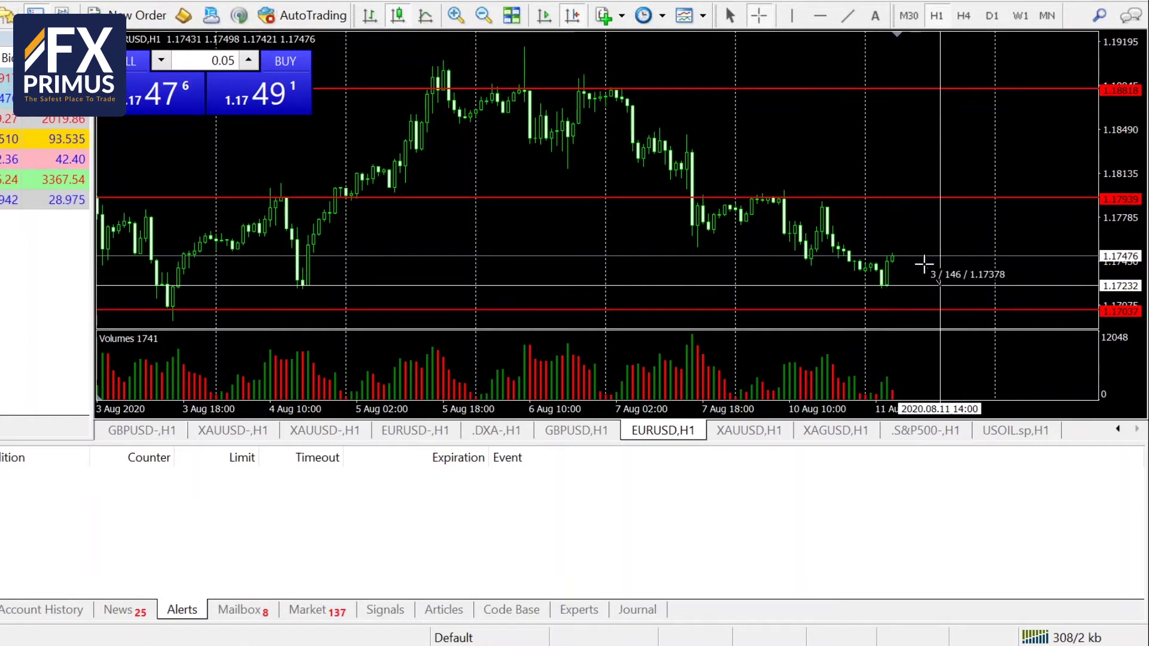
{"action": "left_click_drag", "start_coordinate": [906, 254], "coordinate": [904, 258]}
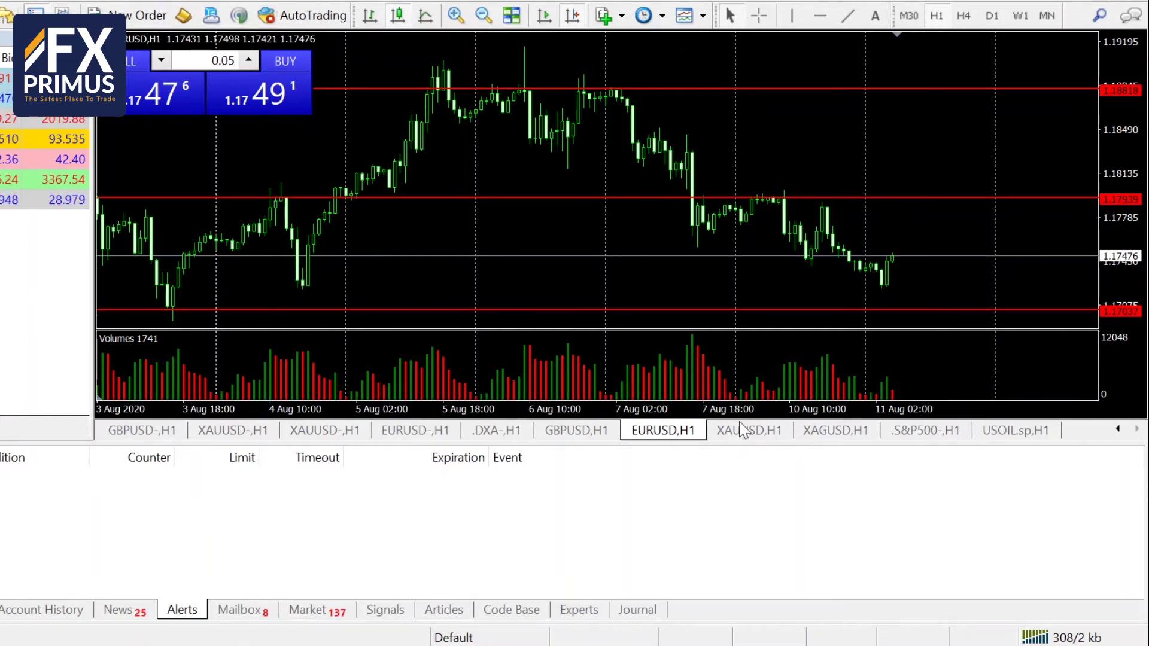
{"action": "left_click", "coordinate": [516, 436]}
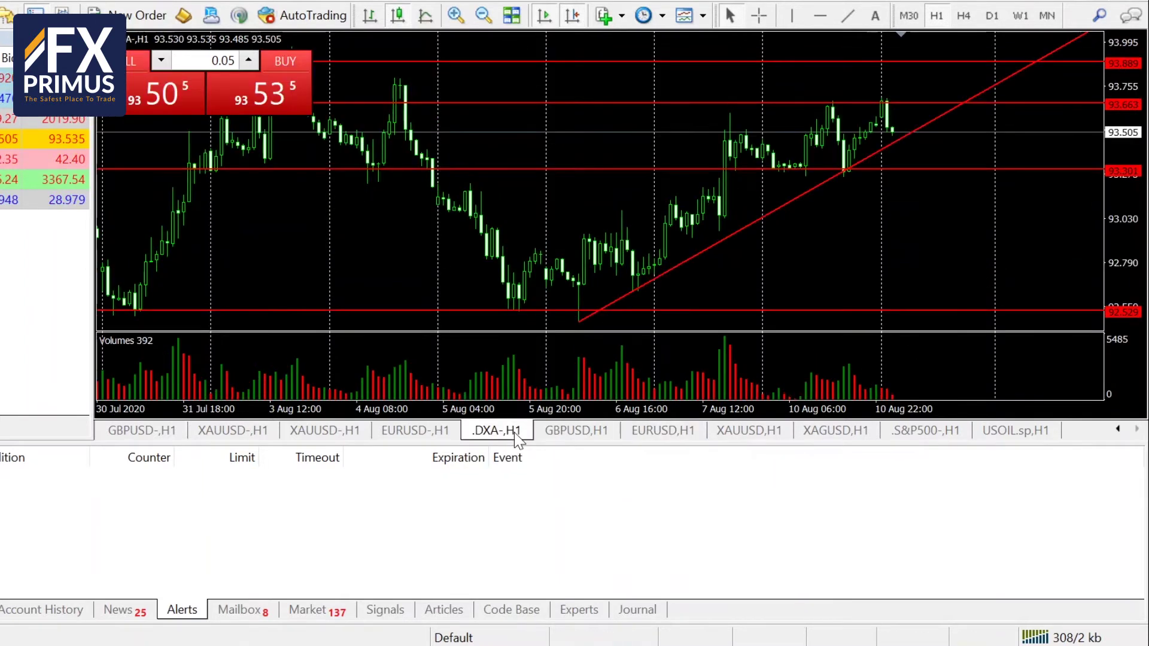
{"action": "left_click", "coordinate": [634, 432]}
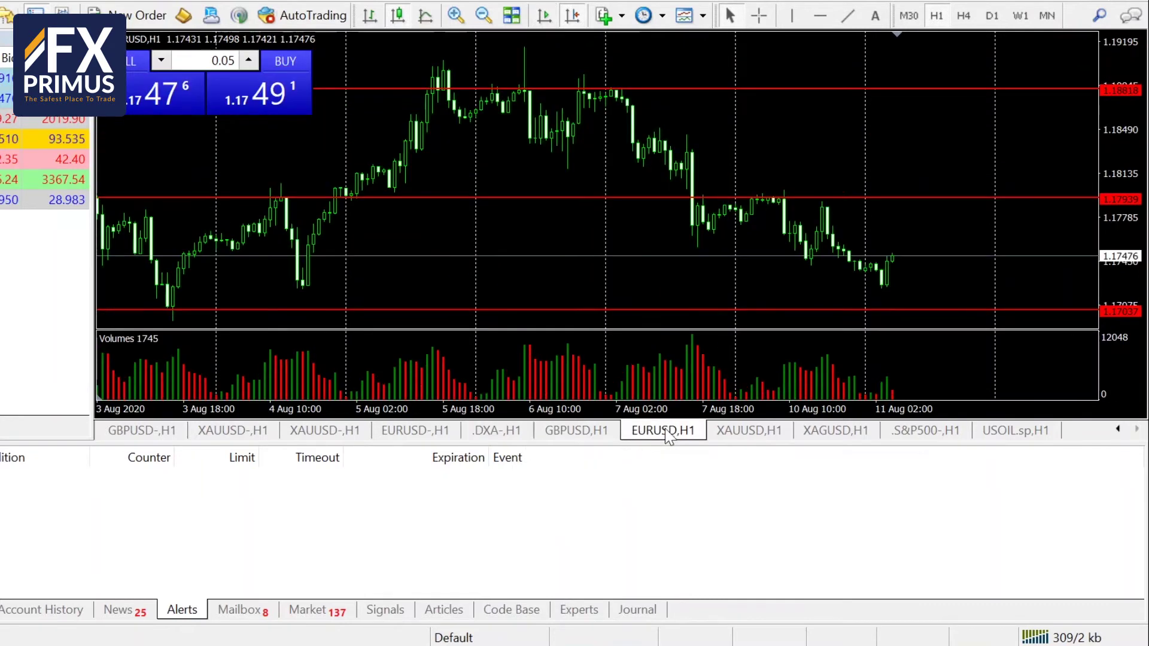
{"action": "left_click", "coordinate": [743, 430]}
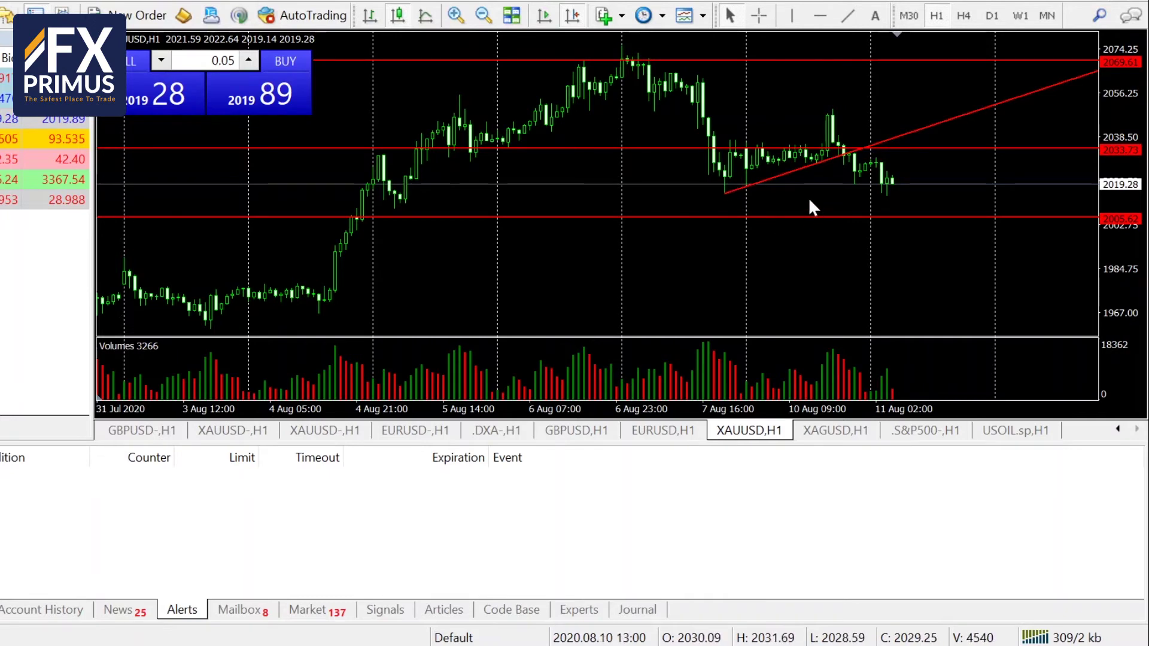
Measure gold's move from the 2033 resistance and the range of the 10 Aug candles.
{"action": "left_click_drag", "start_coordinate": [891, 191], "coordinate": [1047, 198]}
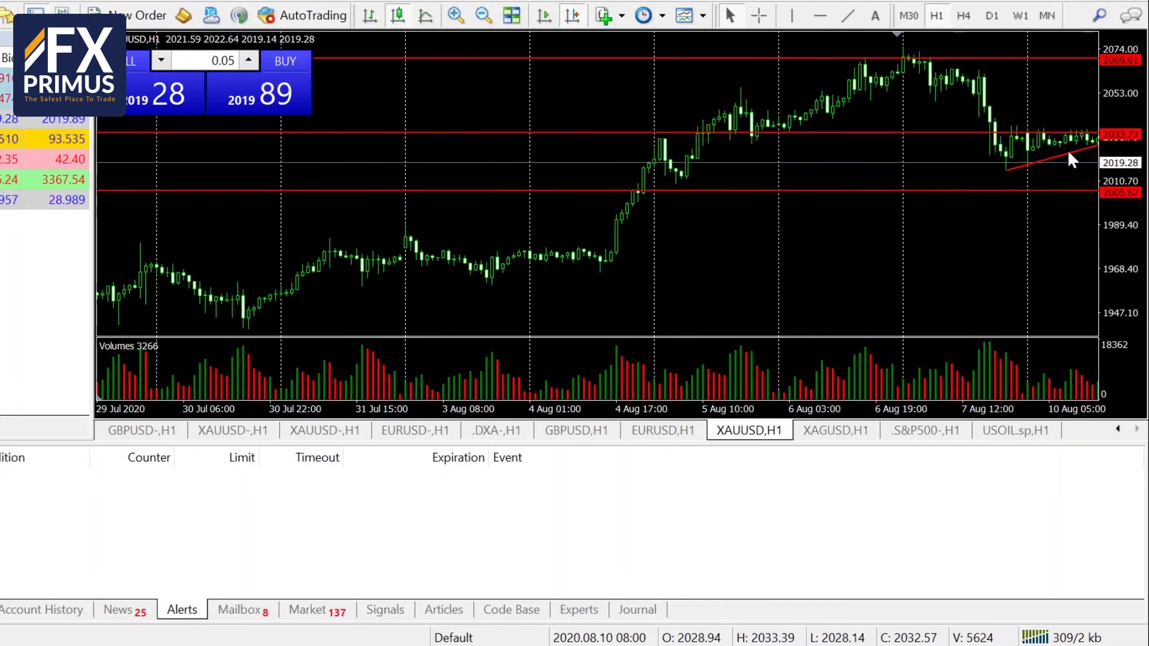
{"action": "scroll", "coordinate": [1072, 167], "scroll_direction": "down", "scroll_amount": 2}
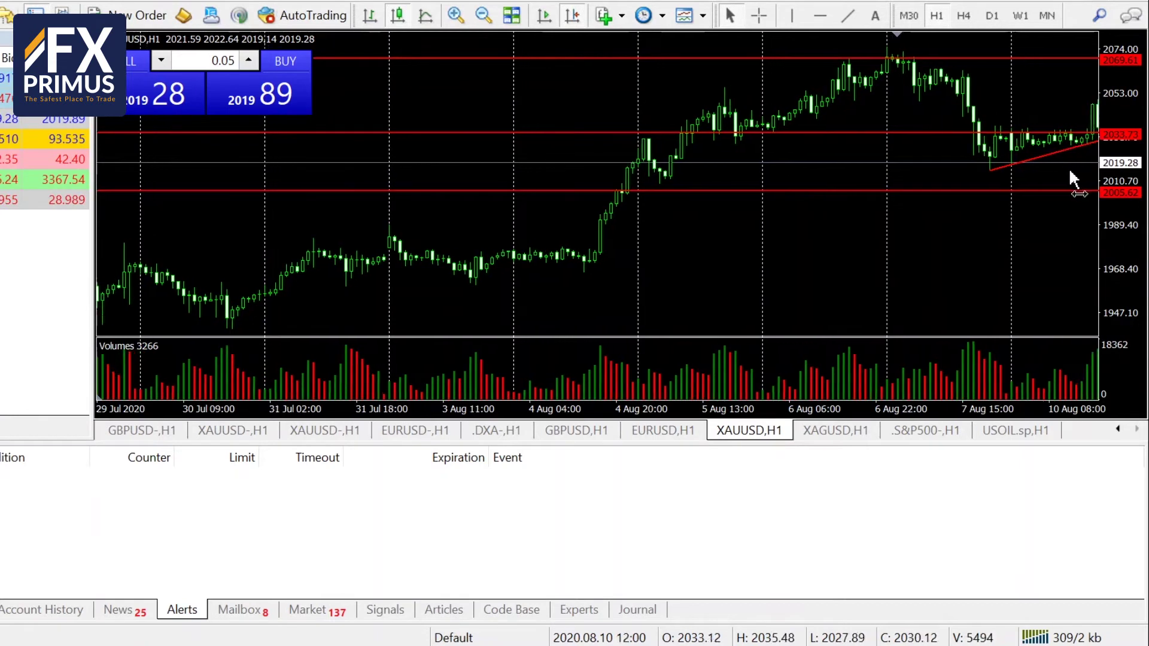
{"action": "left_click", "coordinate": [759, 15]}
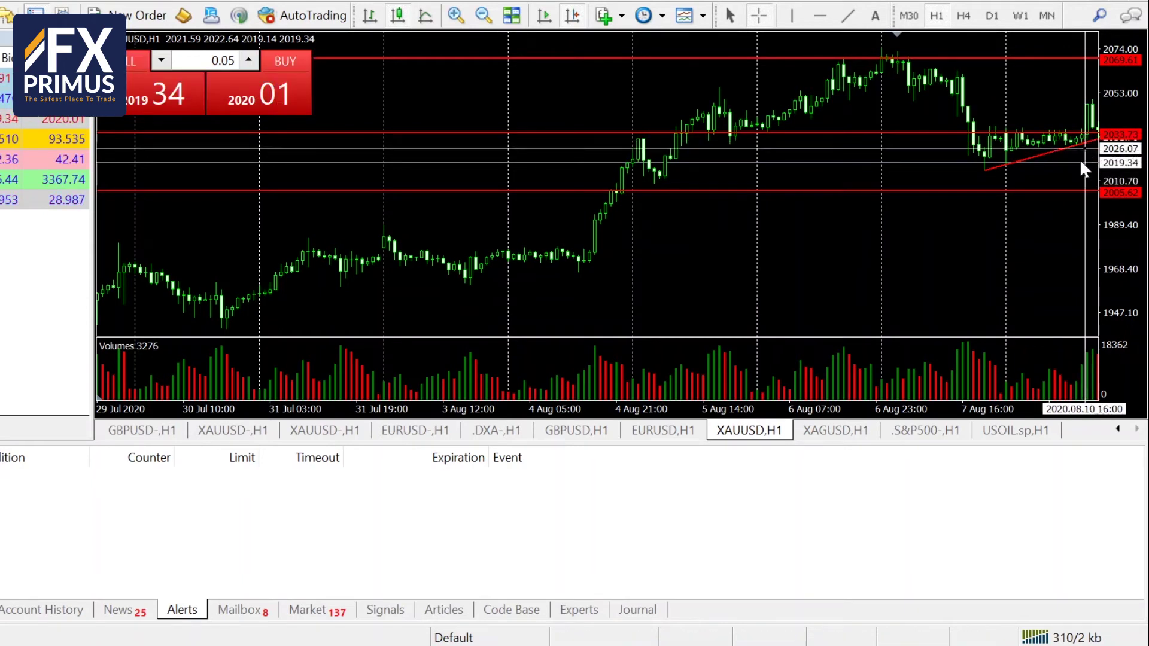
{"action": "scroll", "coordinate": [1075, 170], "scroll_direction": "down", "scroll_amount": 4}
{"action": "middle_click", "coordinate": [801, 79]}
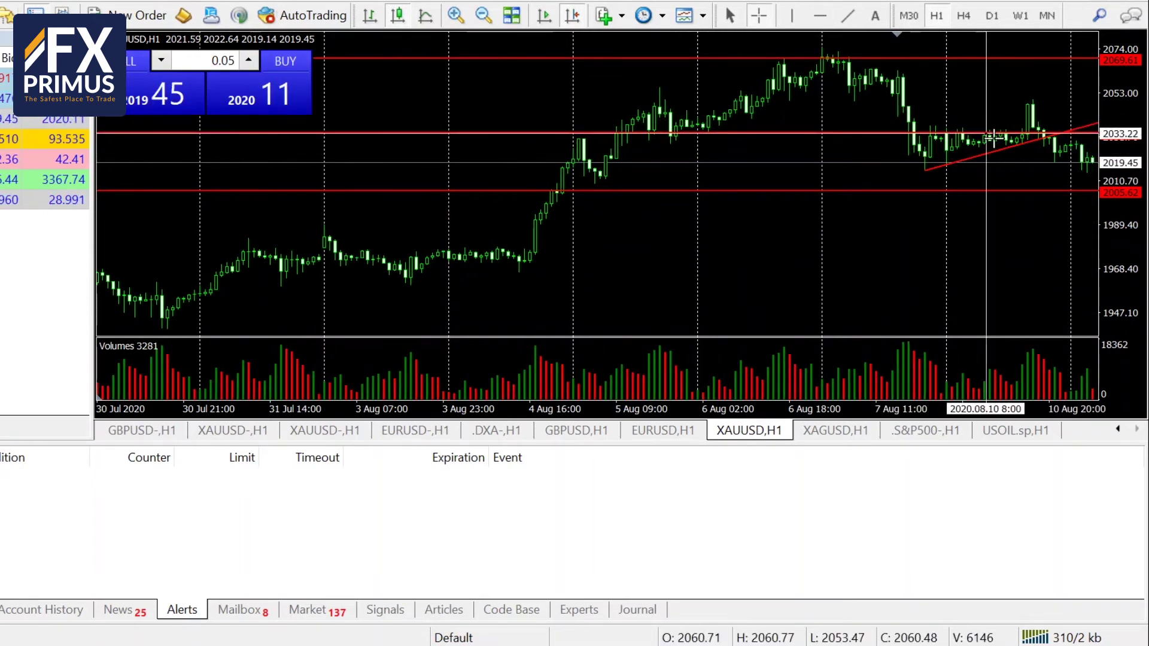
{"action": "left_click_drag", "start_coordinate": [1026, 139], "coordinate": [1042, 100]}
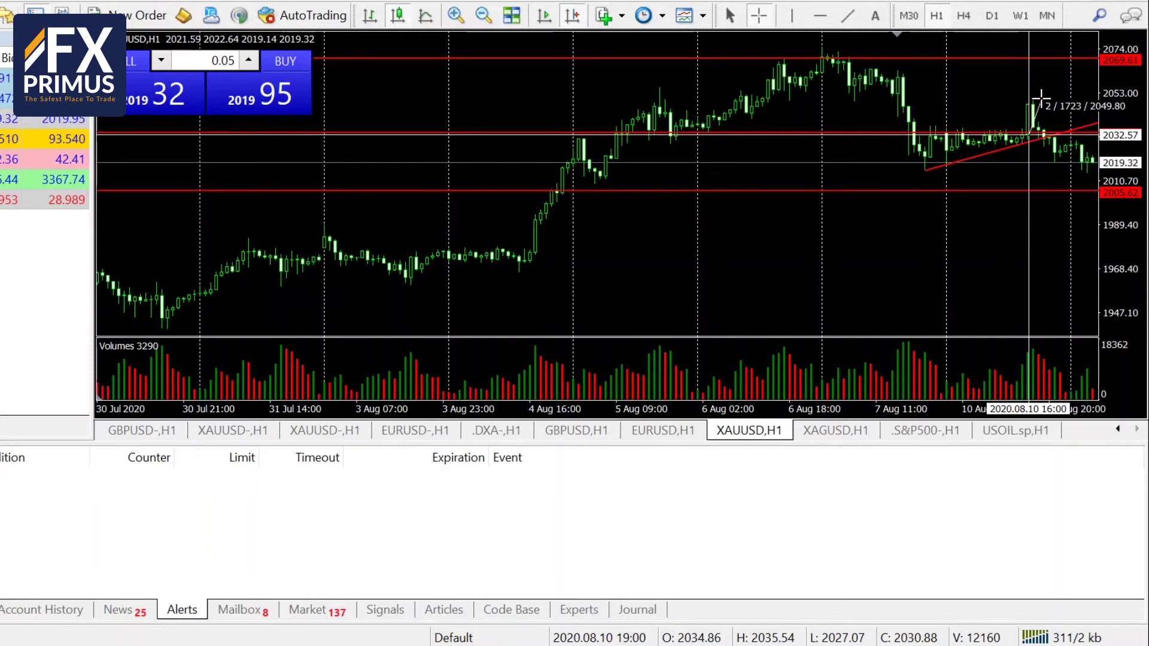
{"action": "left_click_drag", "start_coordinate": [1040, 97], "coordinate": [964, 95]}
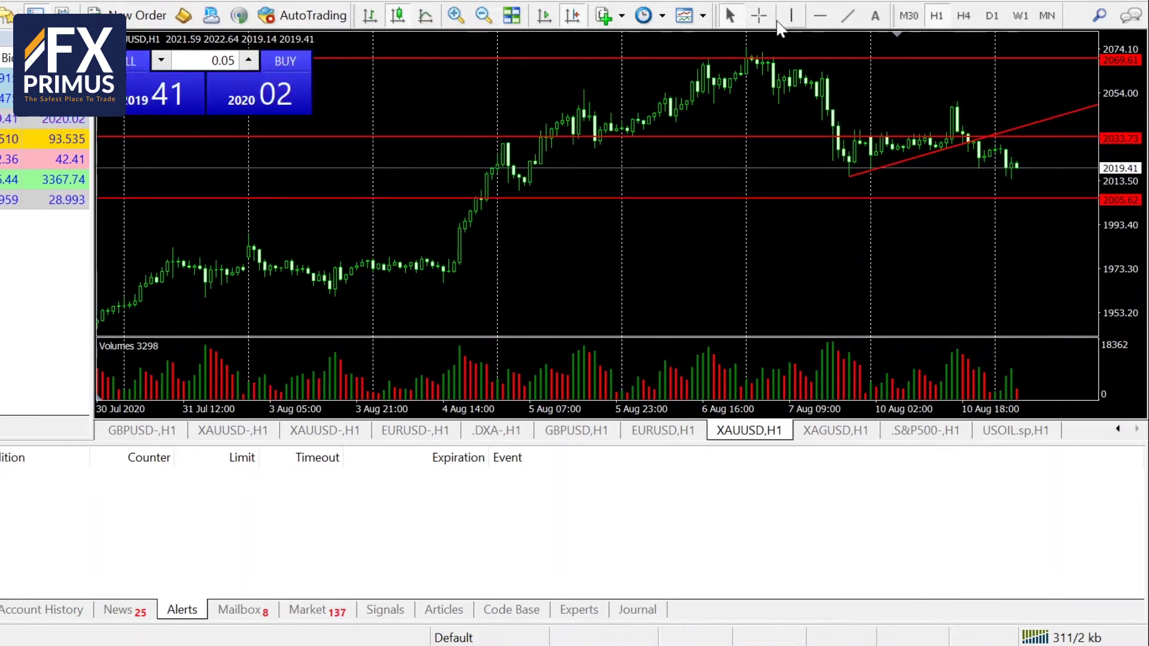
{"action": "left_click", "coordinate": [759, 17]}
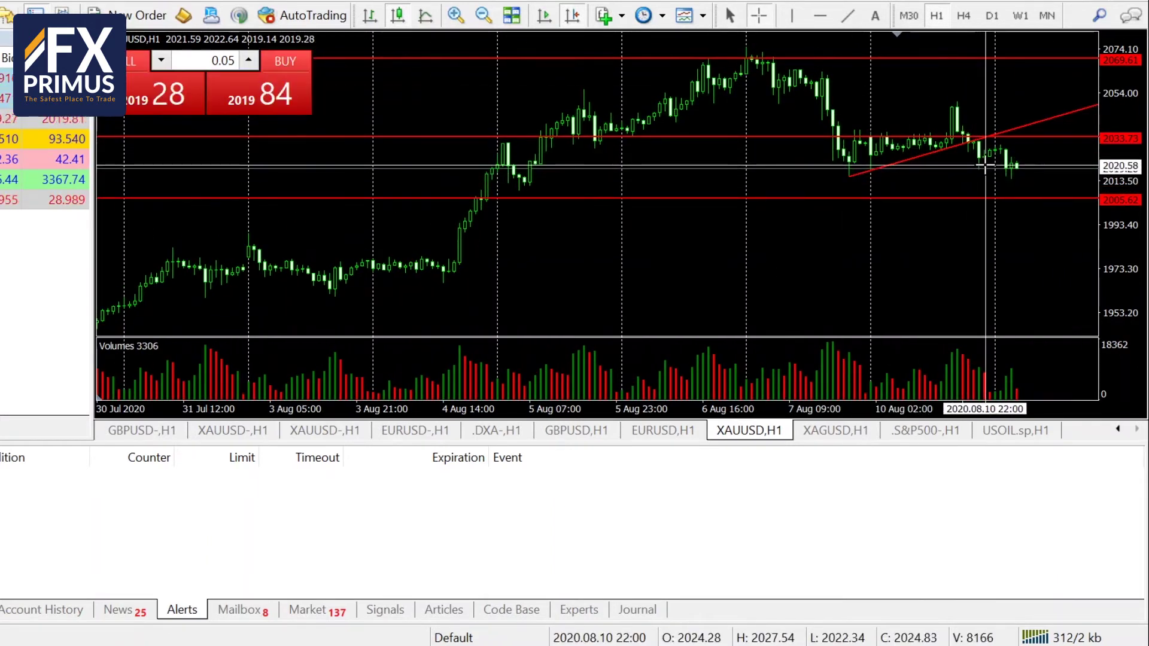
{"action": "left_click_drag", "start_coordinate": [969, 169], "coordinate": [964, 104]}
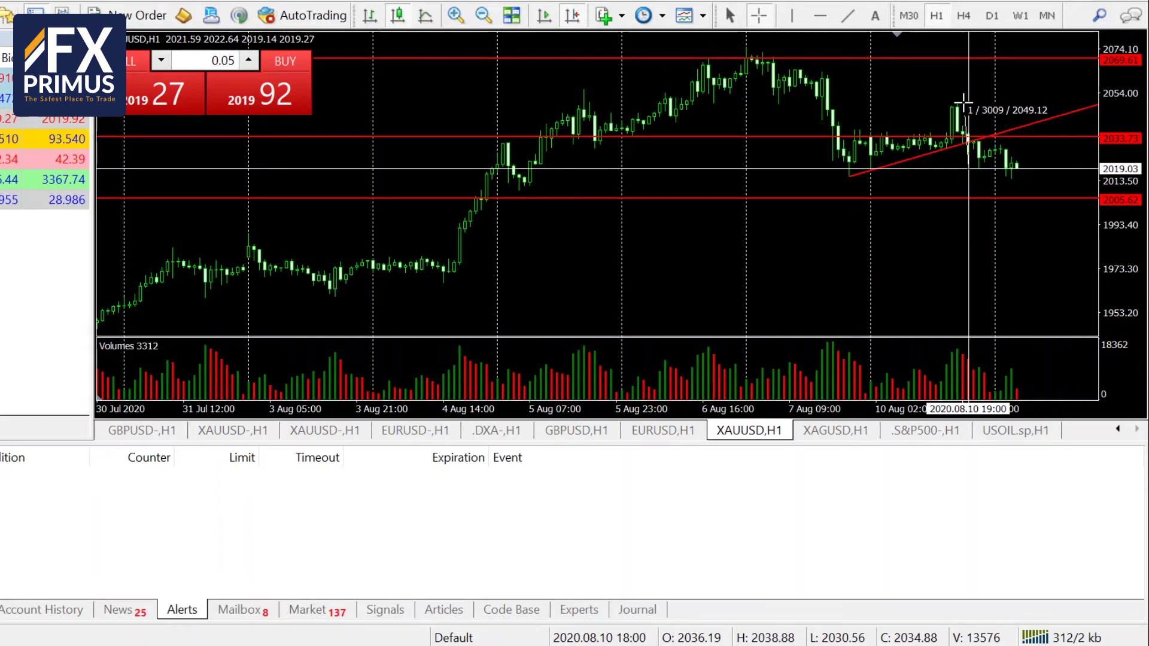
Pan gold to the latest candles, measure the decline from the 7 Aug high, then show the Dollar Index.
{"action": "left_click_drag", "start_coordinate": [963, 104], "coordinate": [964, 105]}
{"action": "left_click_drag", "start_coordinate": [980, 255], "coordinate": [928, 256]}
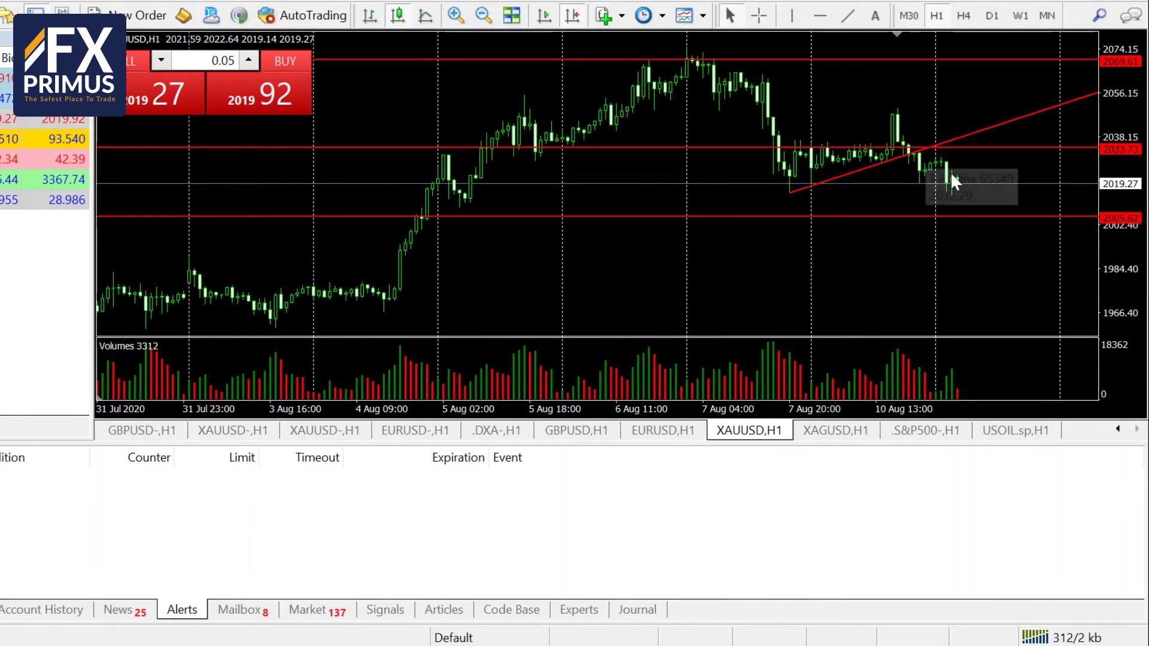
{"action": "left_click", "coordinate": [759, 15]}
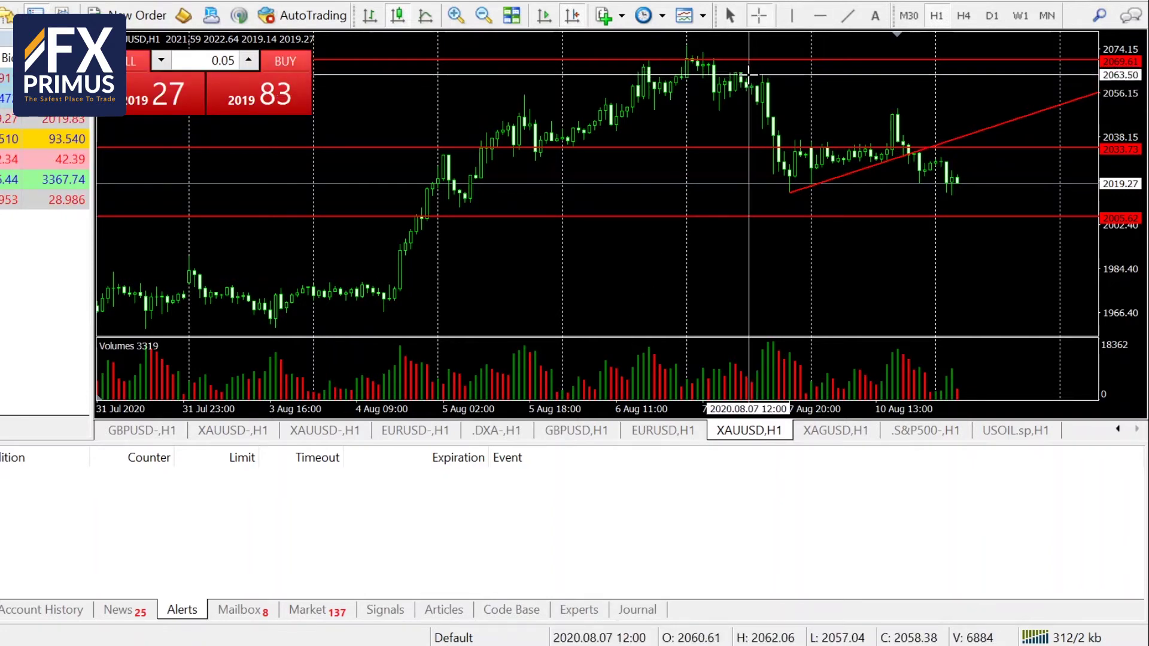
{"action": "left_click_drag", "start_coordinate": [749, 75], "coordinate": [798, 193]}
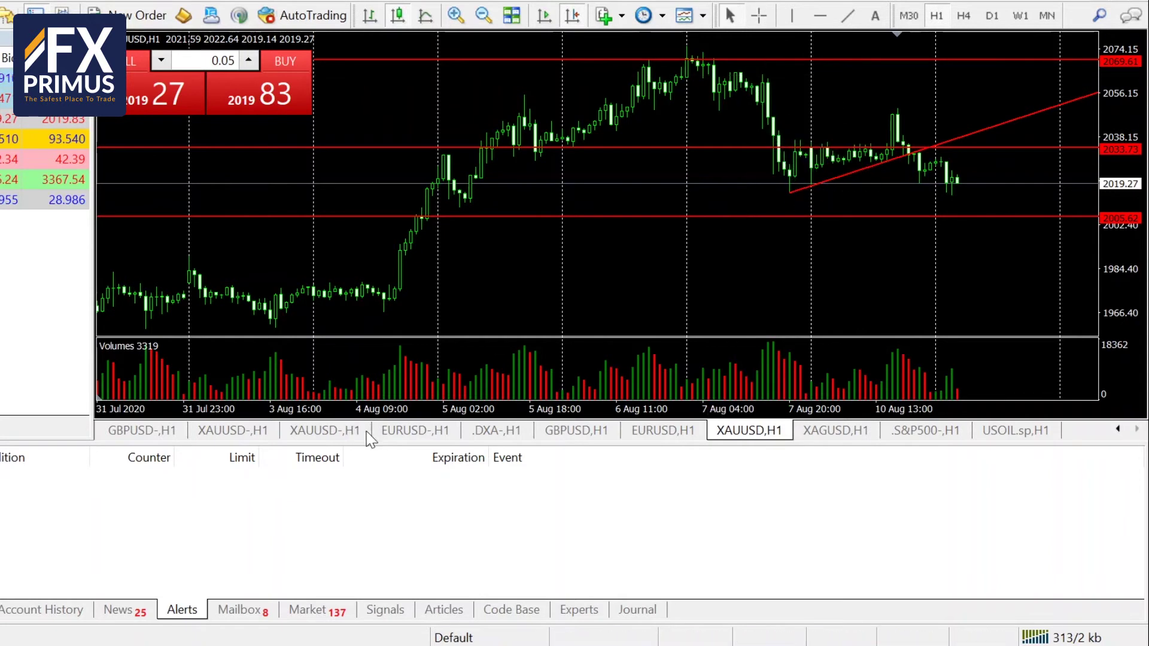
{"action": "left_click", "coordinate": [494, 431]}
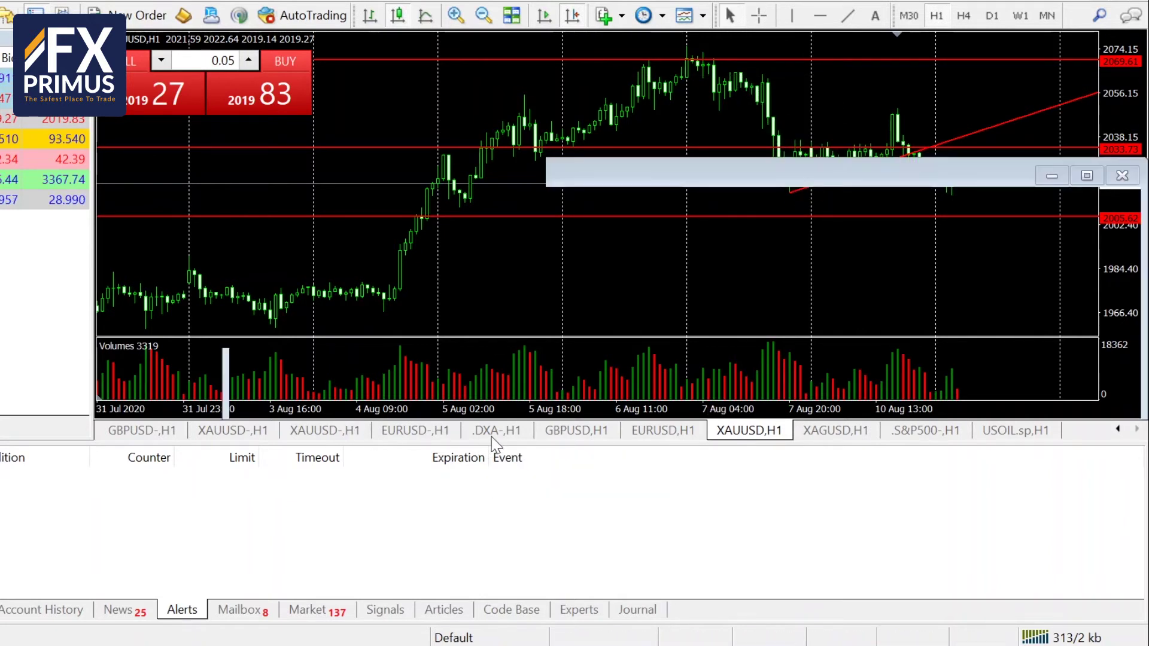
Measure a Dollar Index distance, then on gold measure the drop from the 2069 resistance.
{"action": "left_click", "coordinate": [759, 15]}
{"action": "left_click_drag", "start_coordinate": [602, 275], "coordinate": [748, 123]}
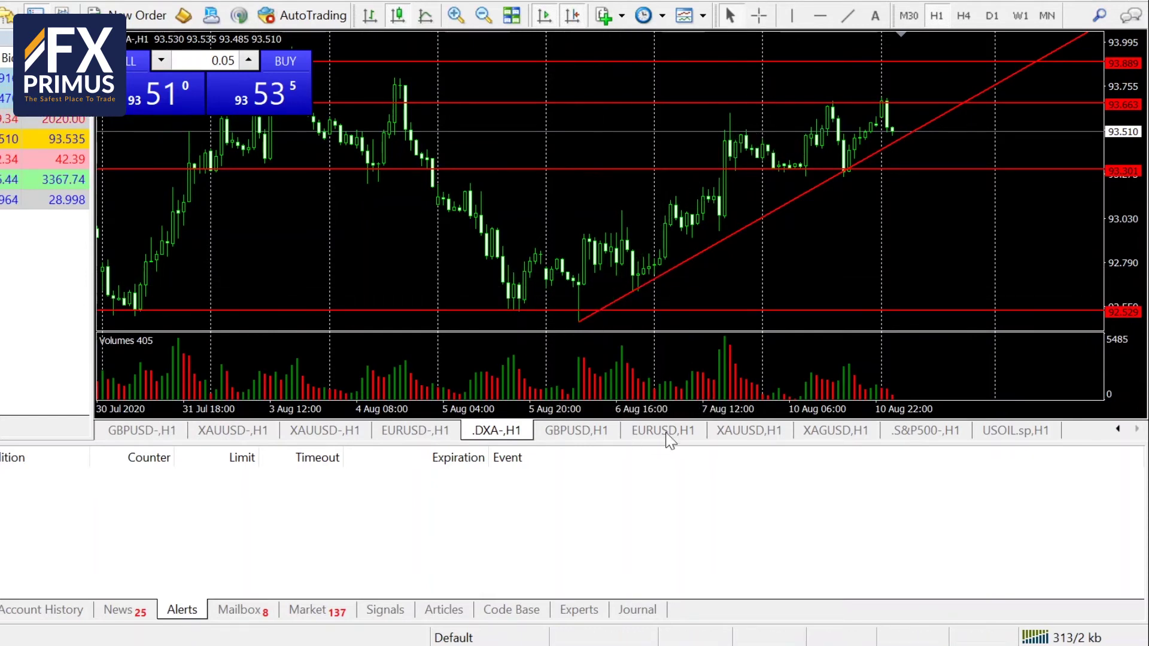
{"action": "left_click", "coordinate": [748, 430]}
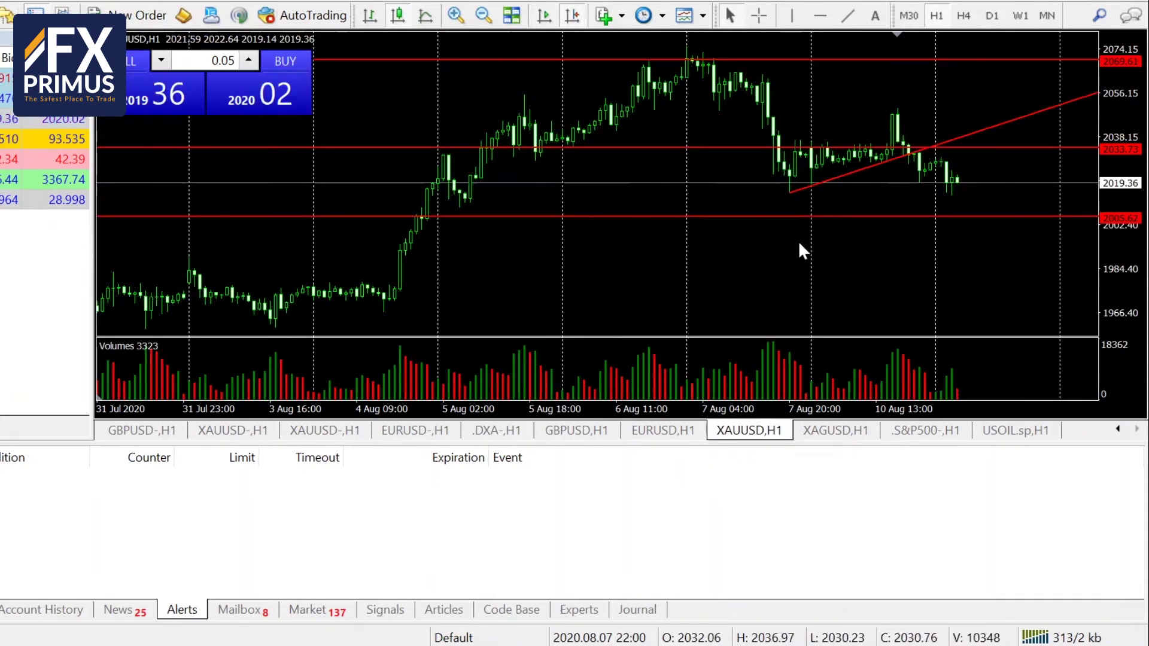
{"action": "left_click", "coordinate": [759, 16]}
{"action": "left_click_drag", "start_coordinate": [708, 60], "coordinate": [929, 192]}
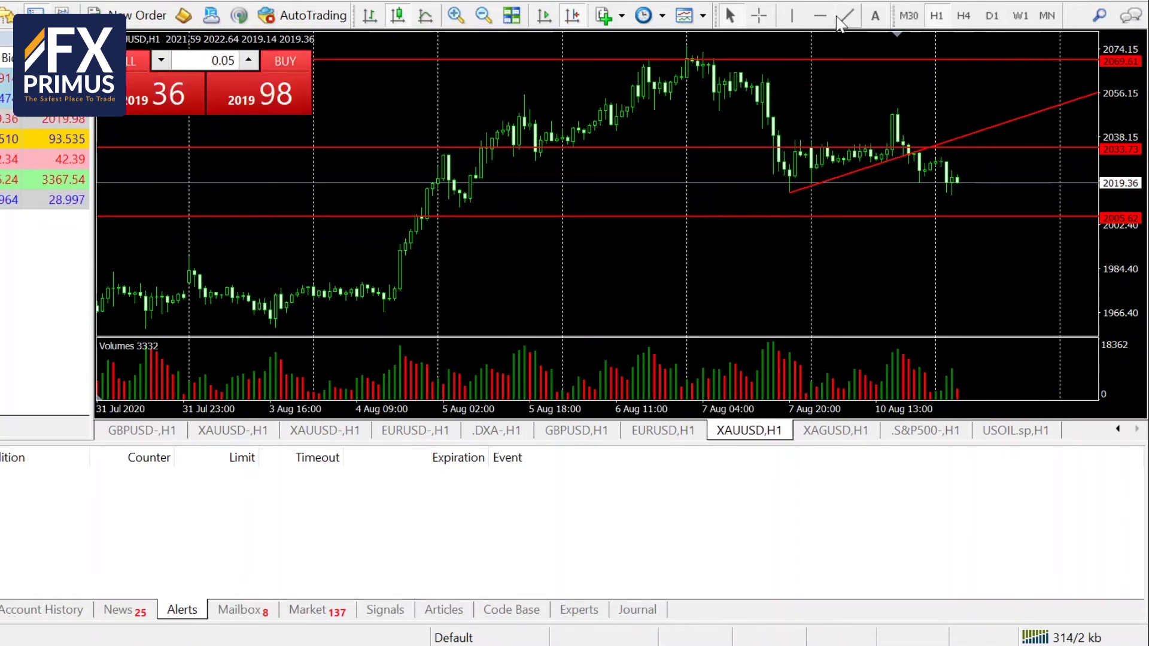
Measure gold's moves near the rising trendline, checking the 4-hour view before returning to hourly.
{"action": "left_click", "coordinate": [758, 17]}
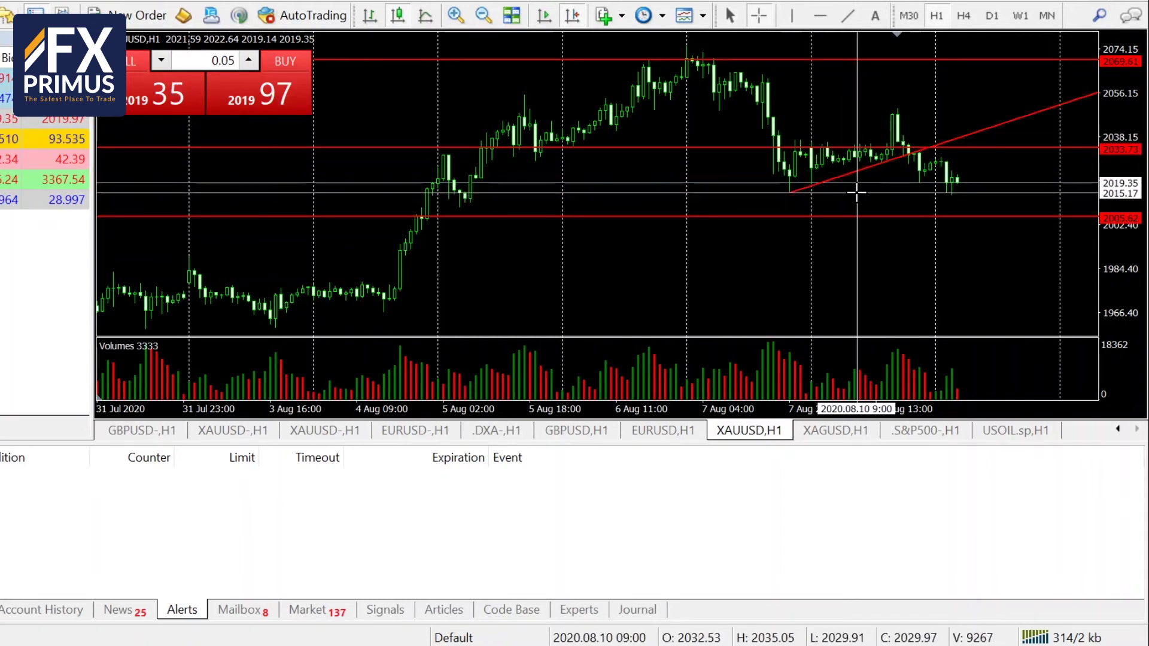
{"action": "left_click_drag", "start_coordinate": [860, 192], "coordinate": [976, 196]}
{"action": "left_click", "coordinate": [964, 15]}
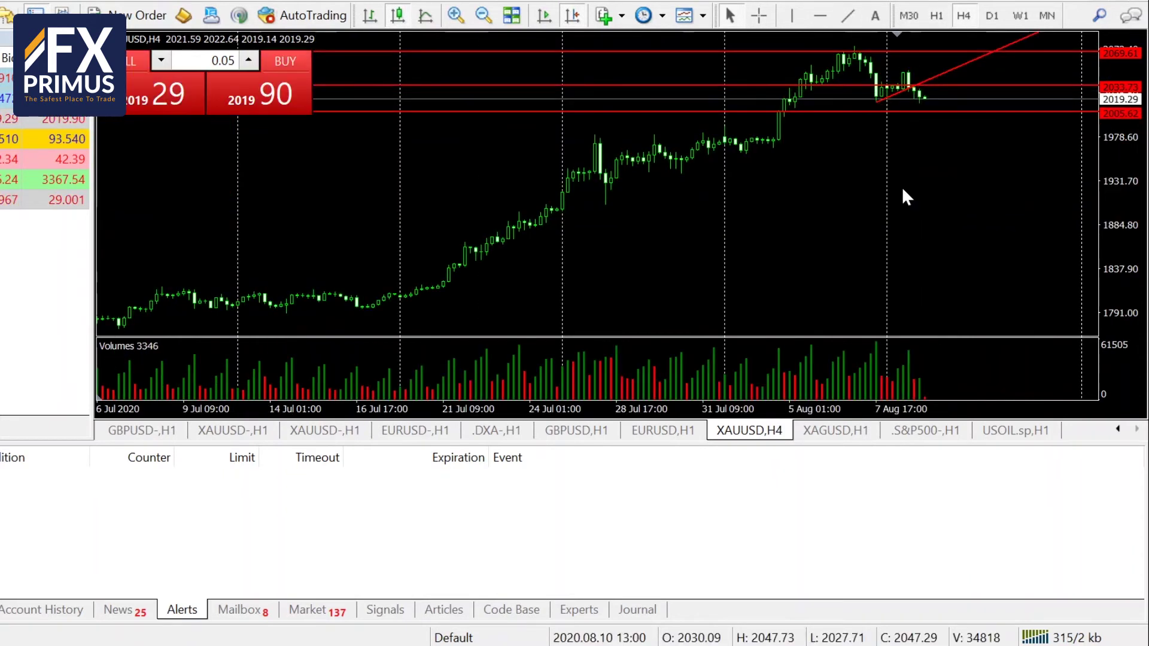
{"action": "left_click", "coordinate": [757, 17]}
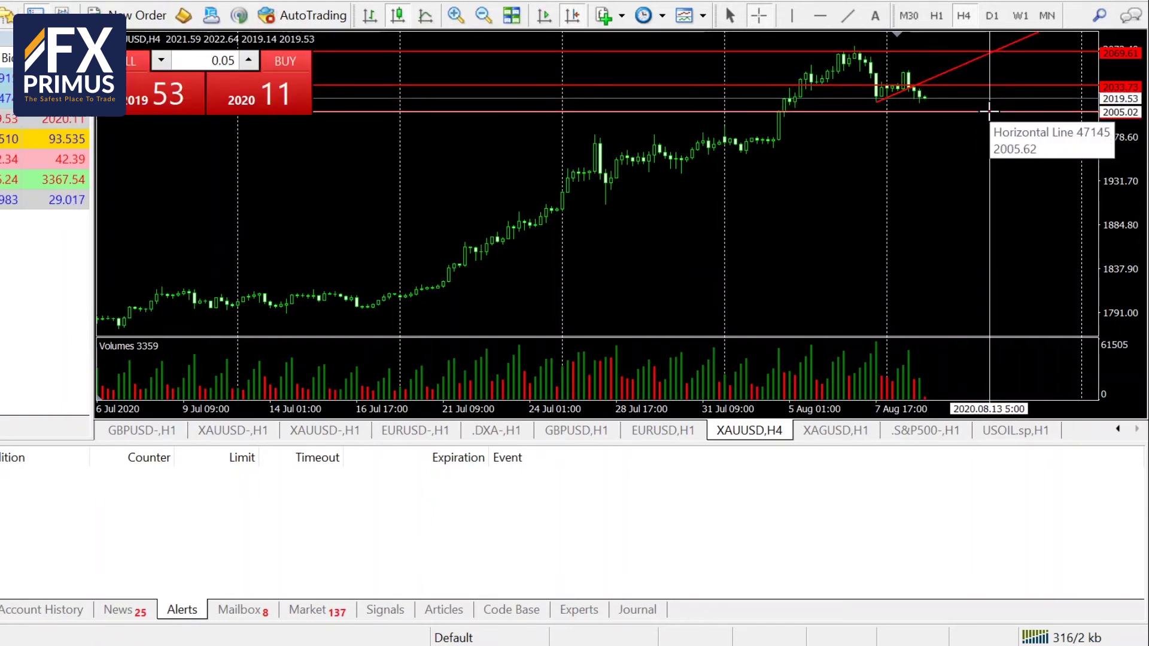
{"action": "left_click", "coordinate": [937, 16]}
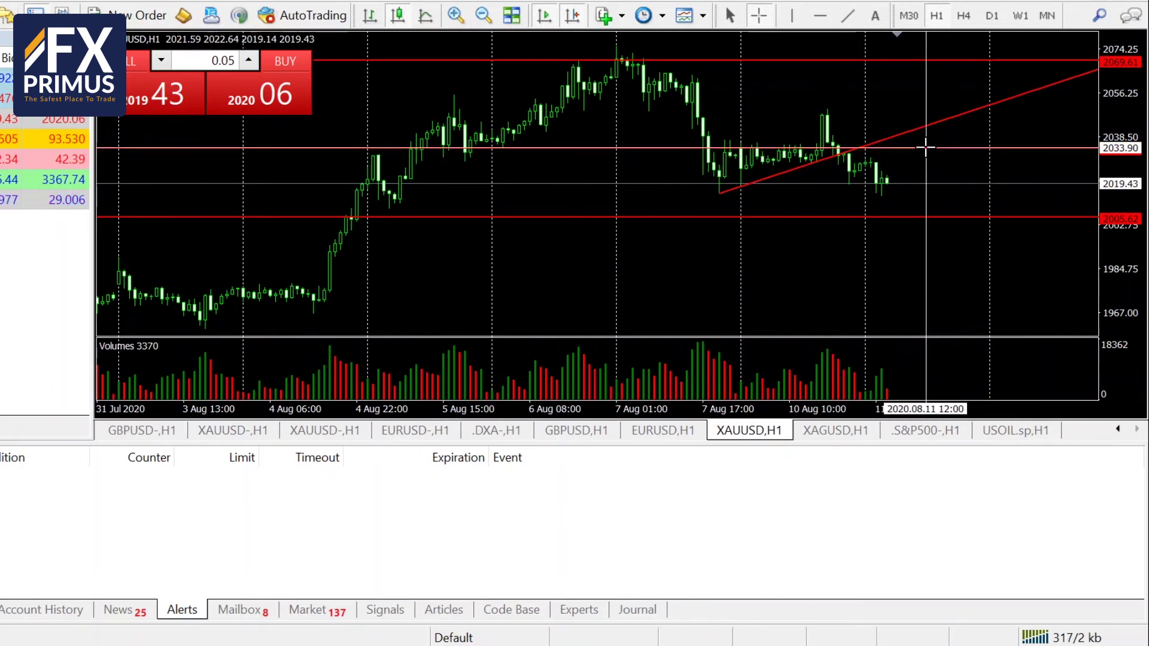
{"action": "left_click_drag", "start_coordinate": [926, 147], "coordinate": [902, 179]}
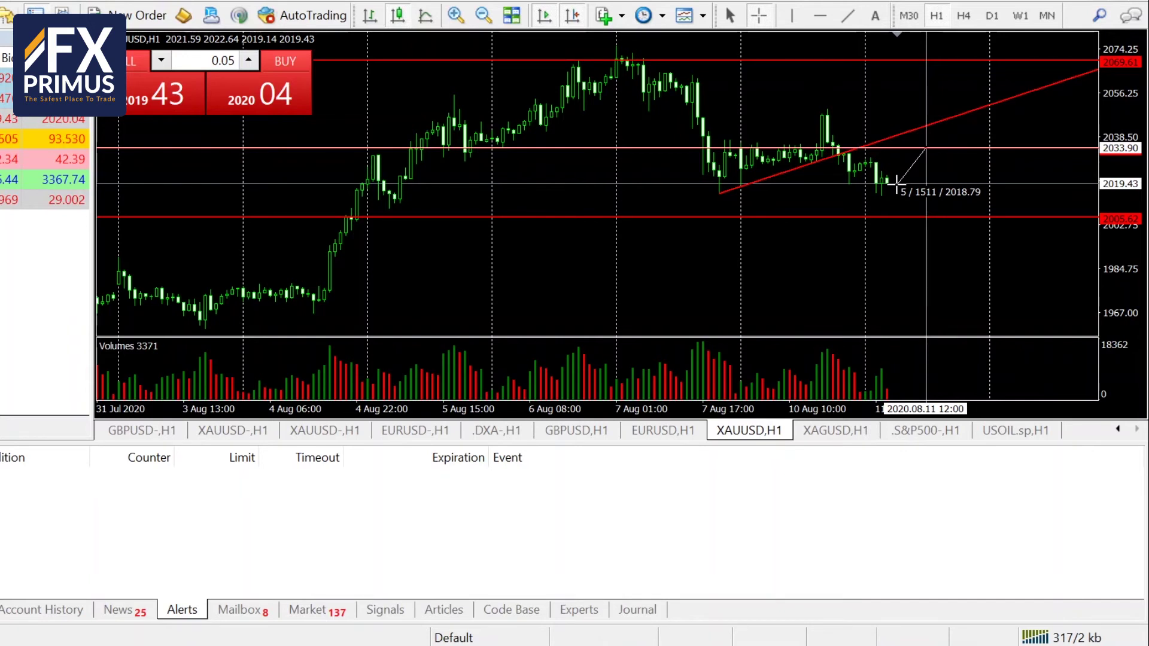
{"action": "left_click_drag", "start_coordinate": [896, 186], "coordinate": [898, 187]}
{"action": "left_click", "coordinate": [759, 15]}
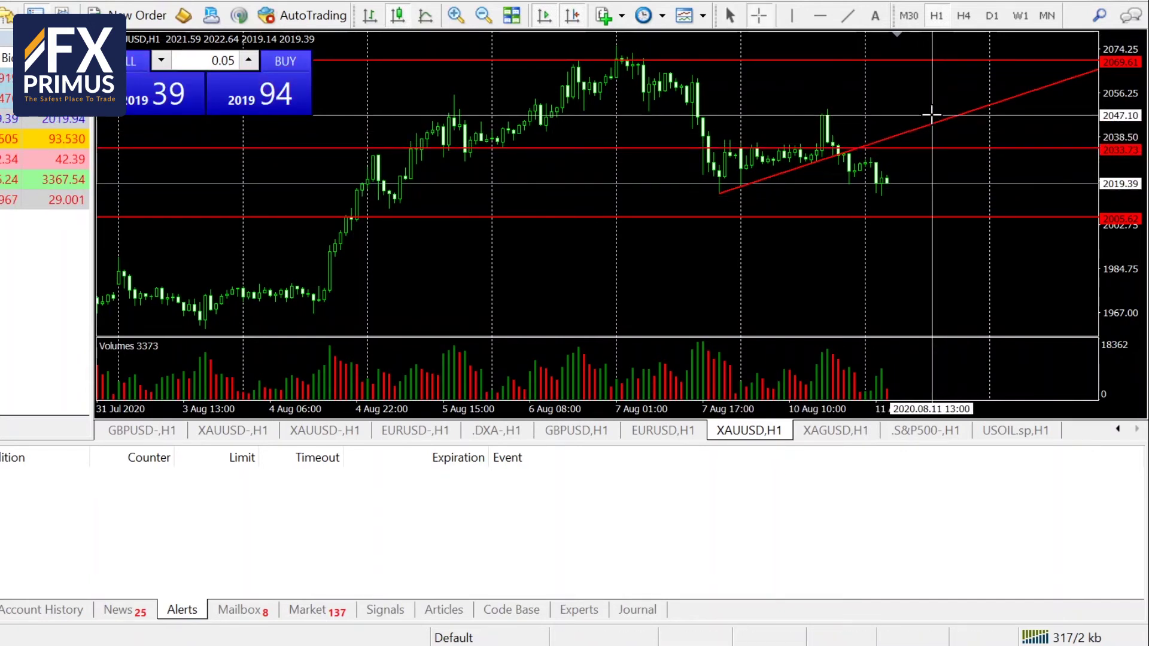
{"action": "left_click_drag", "start_coordinate": [926, 142], "coordinate": [900, 181]}
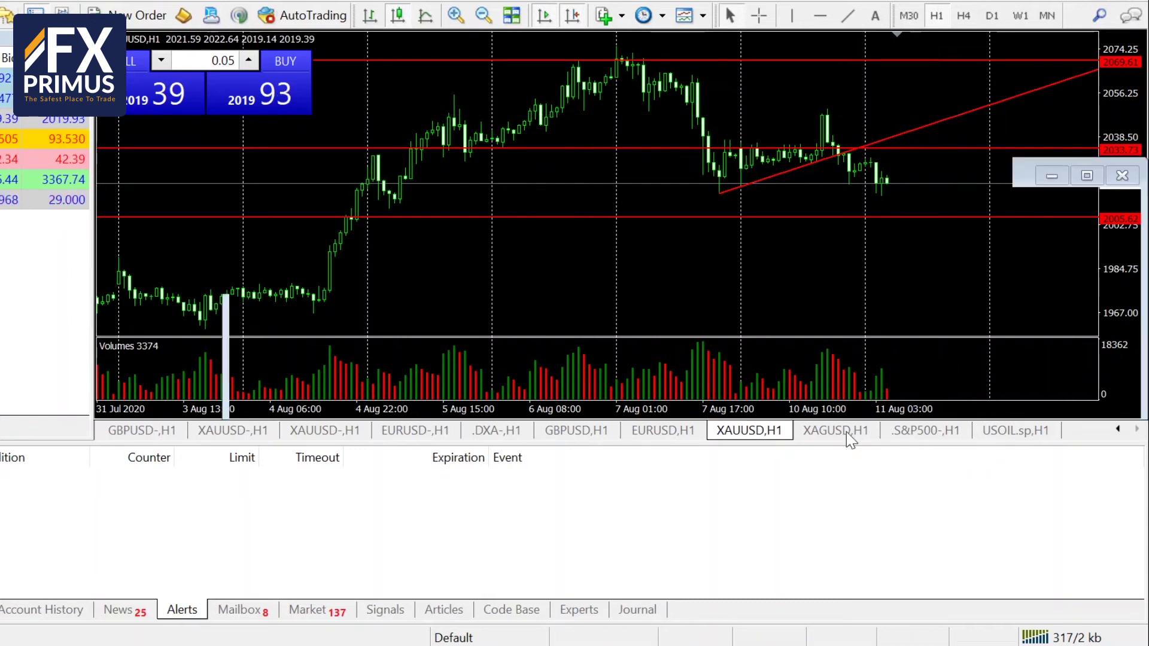
On the silver hourly chart, raise the upper red level to 29.205.
{"action": "left_click", "coordinate": [847, 432]}
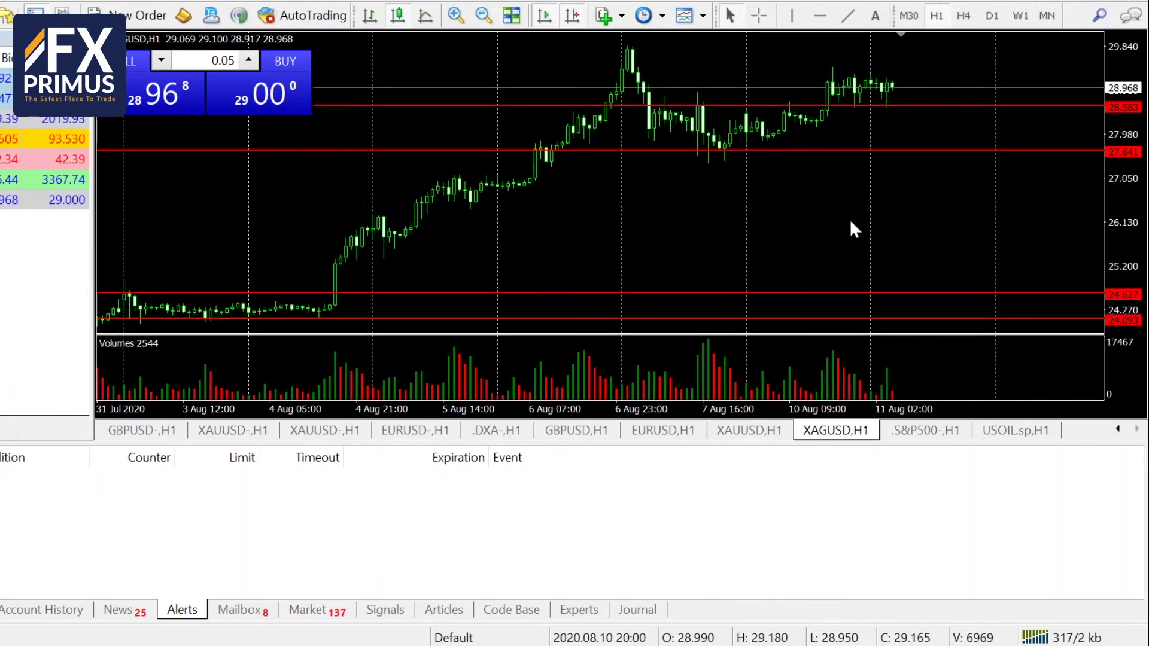
{"action": "left_click", "coordinate": [758, 16]}
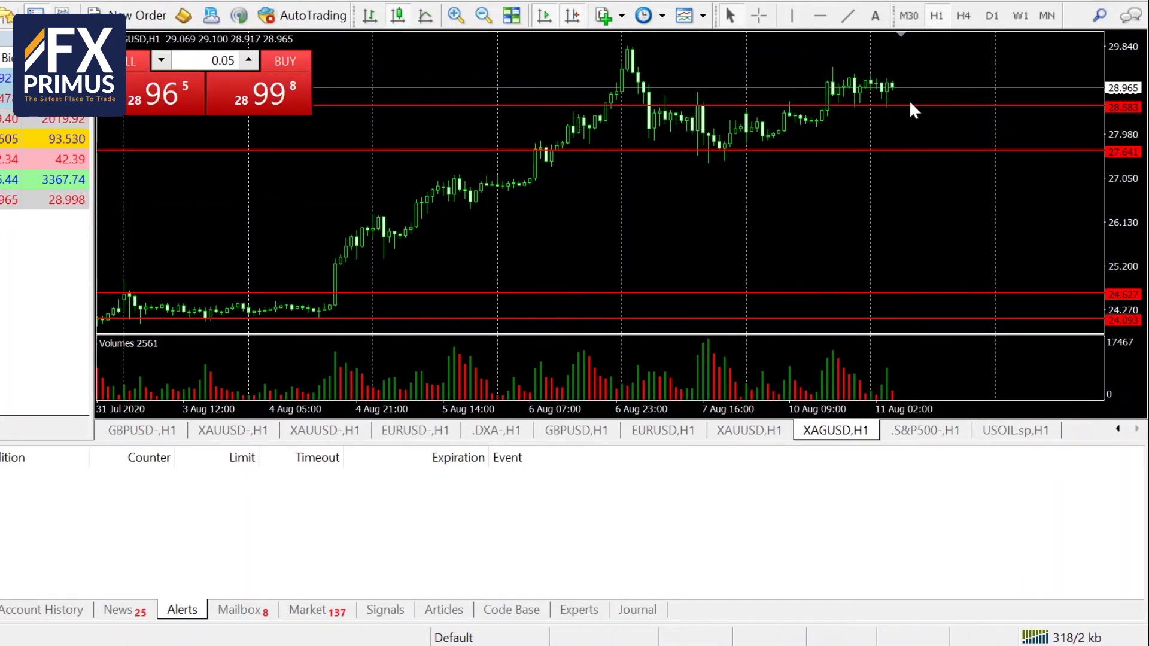
{"action": "left_click_drag", "start_coordinate": [911, 105], "coordinate": [951, 77]}
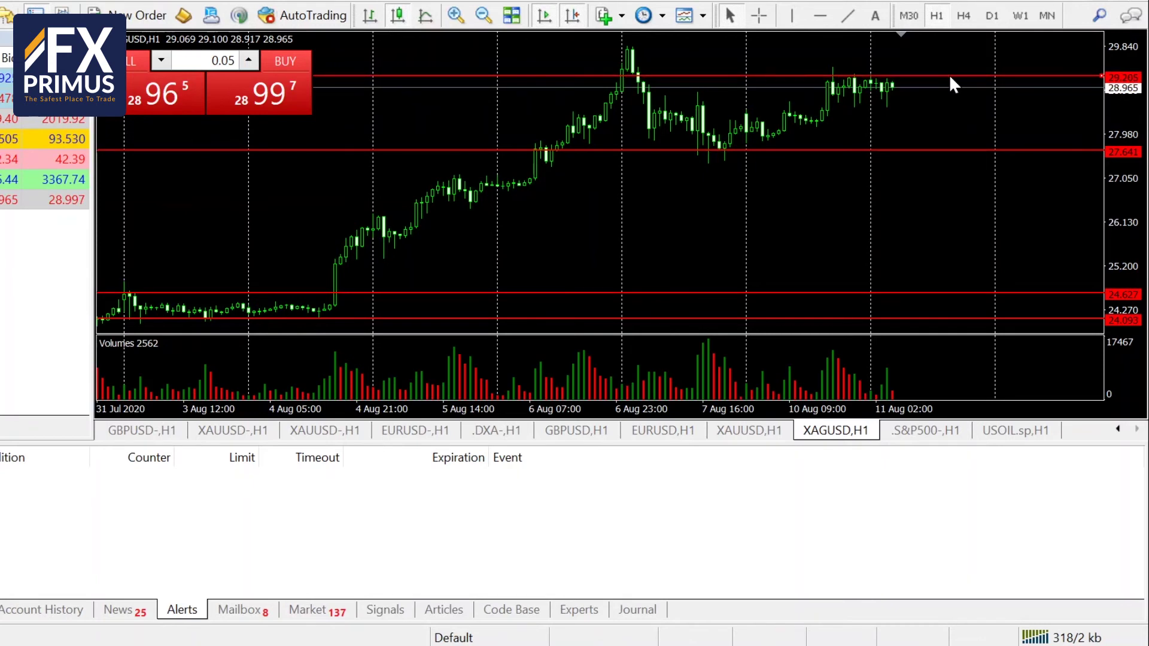
{"action": "left_click", "coordinate": [759, 15]}
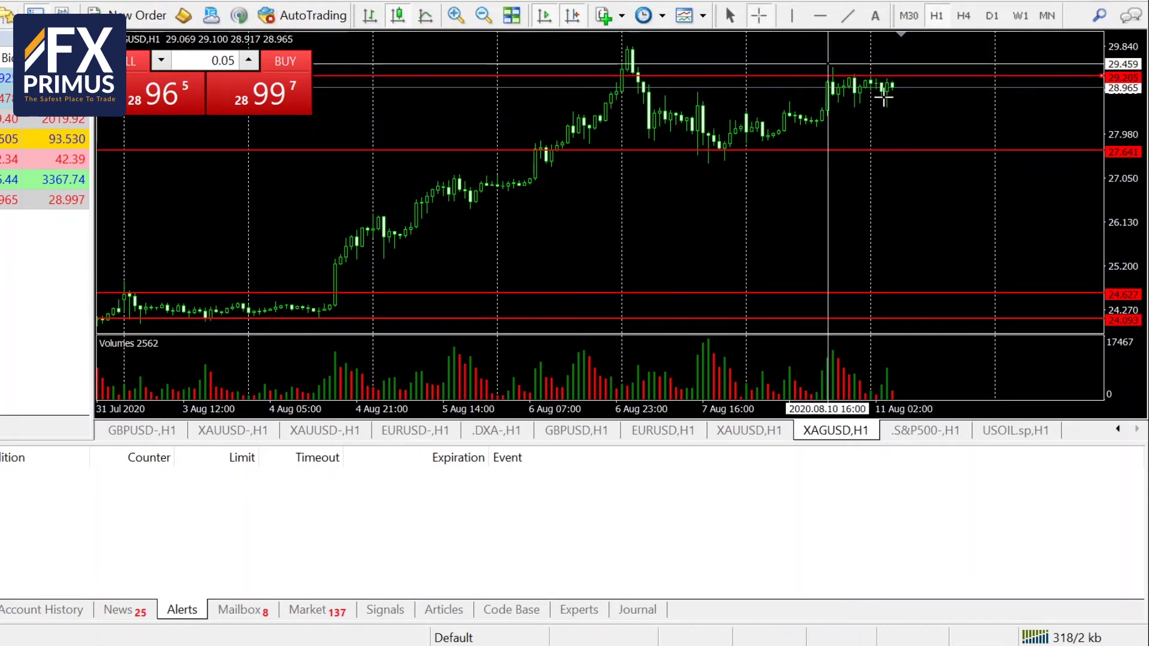
{"action": "left_click", "coordinate": [919, 118]}
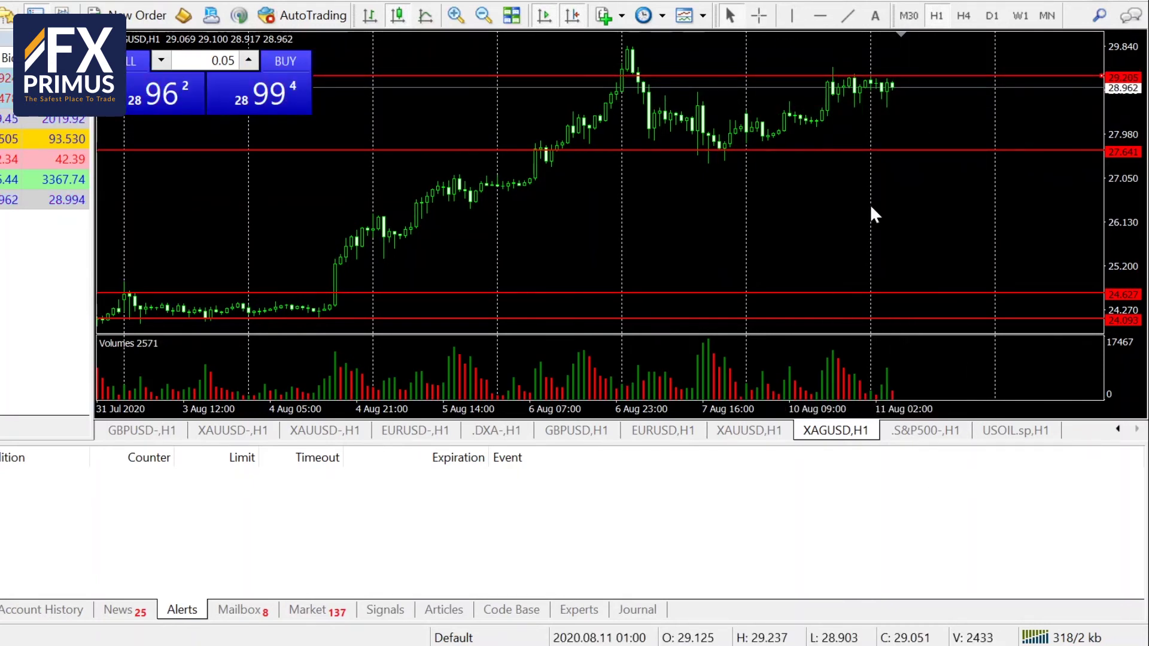
Review the S&P500 on the four-hour and hourly timeframes, then bring up the US oil chart.
{"action": "left_click", "coordinate": [912, 431]}
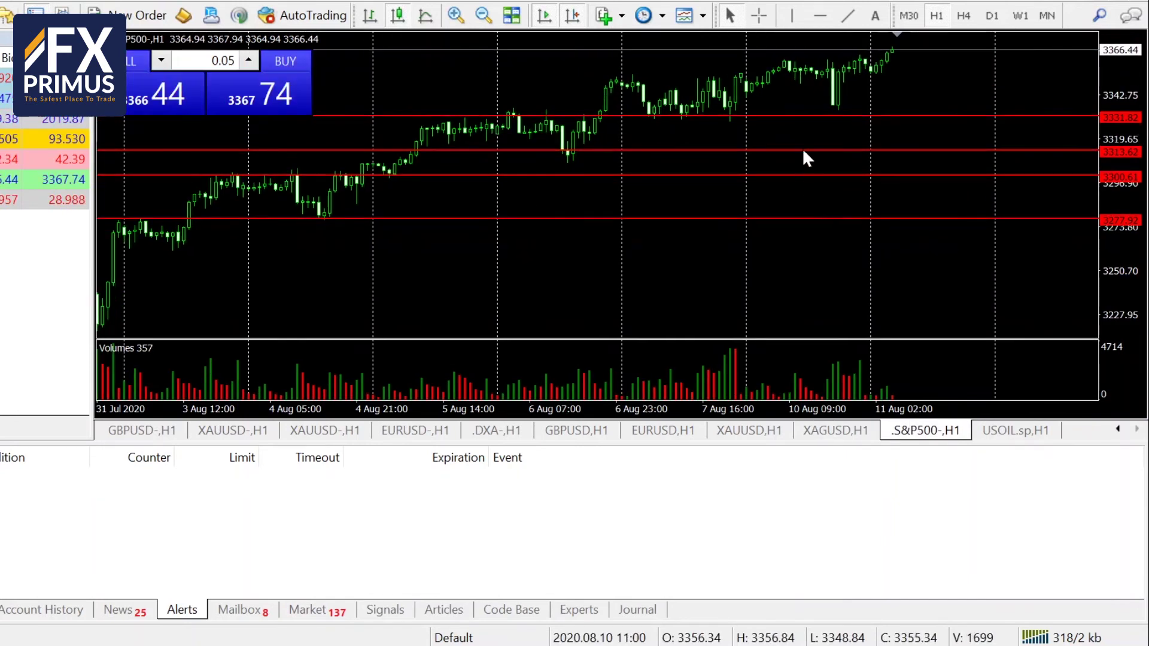
{"action": "left_click", "coordinate": [964, 16]}
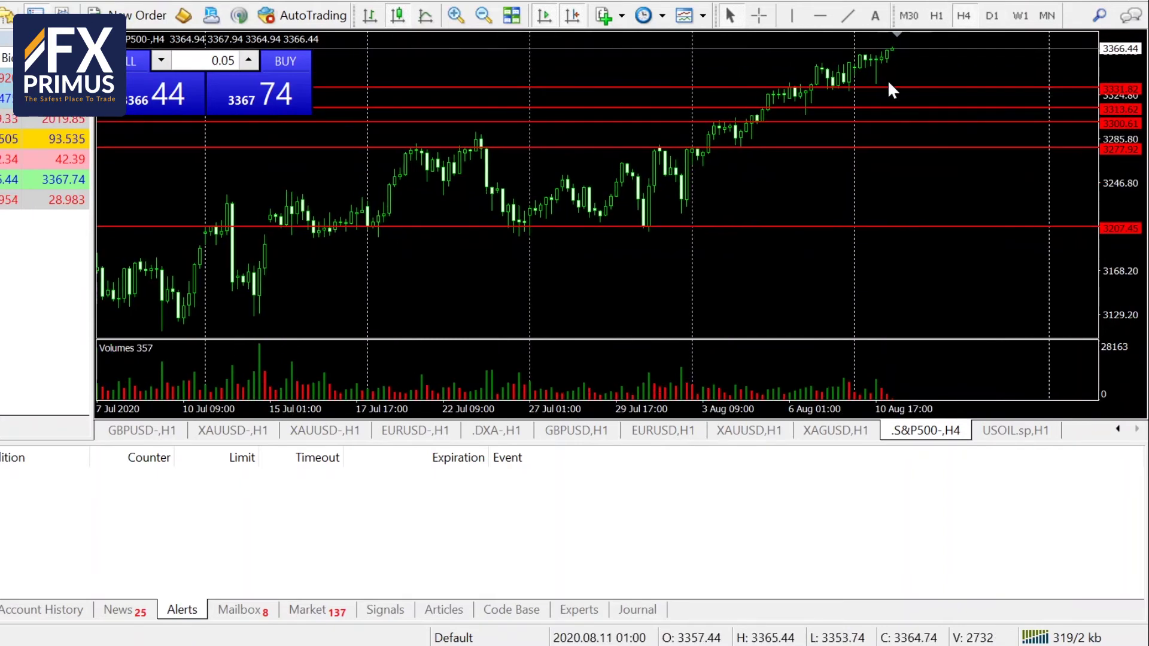
{"action": "left_click", "coordinate": [937, 16]}
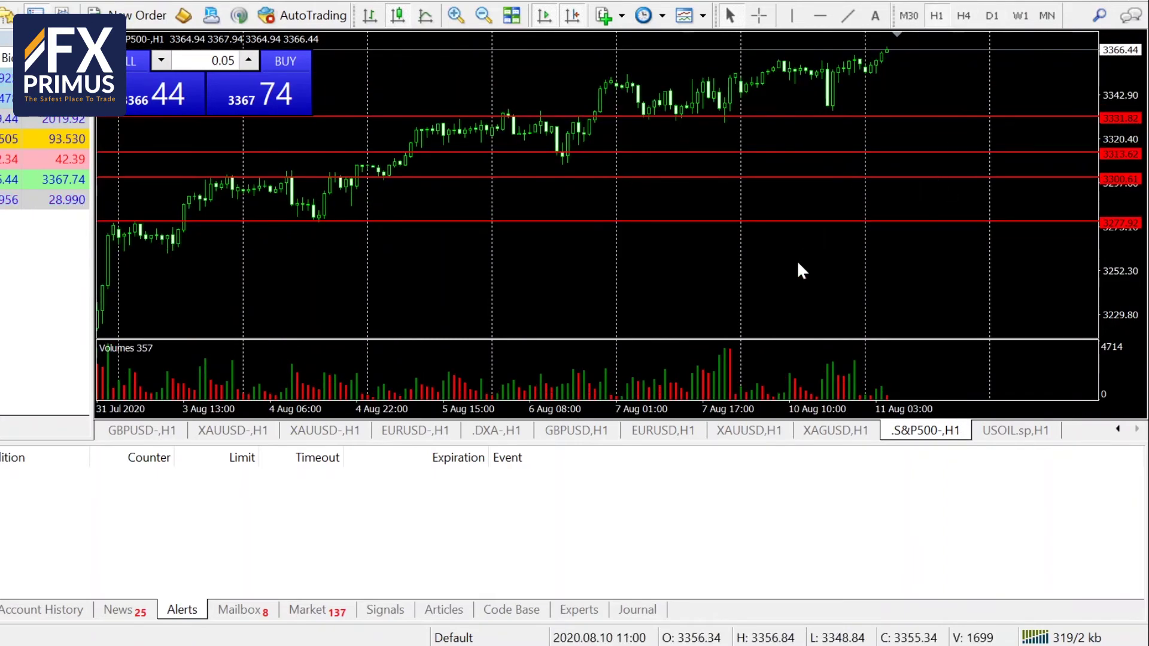
{"action": "left_click", "coordinate": [1025, 434]}
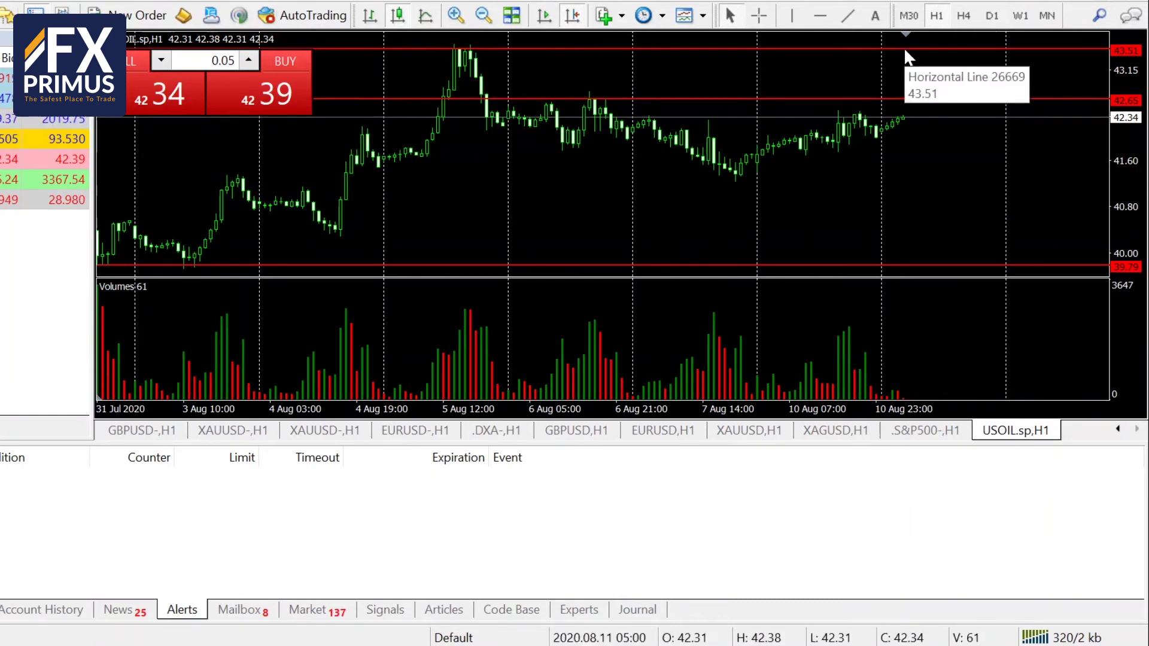
Raise the bottom red oil support line to about 41.31 and measure the rise from it with the crosshair.
{"action": "left_click_drag", "start_coordinate": [886, 261], "coordinate": [937, 178]}
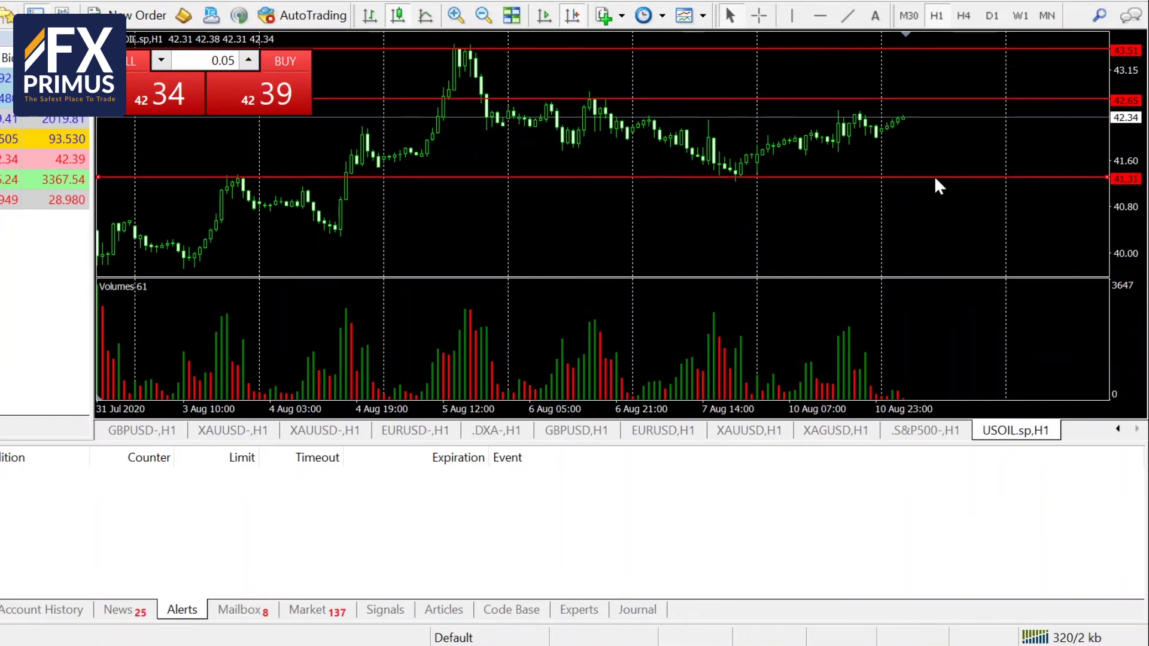
{"action": "left_click", "coordinate": [759, 16]}
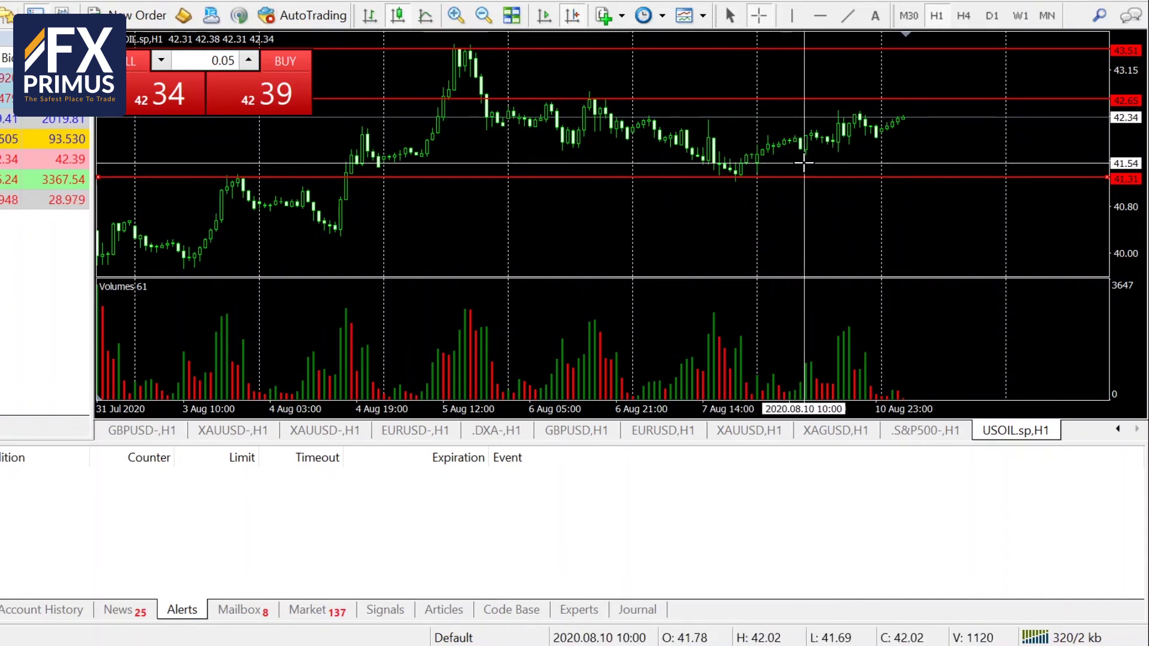
{"action": "left_click_drag", "start_coordinate": [805, 174], "coordinate": [848, 106]}
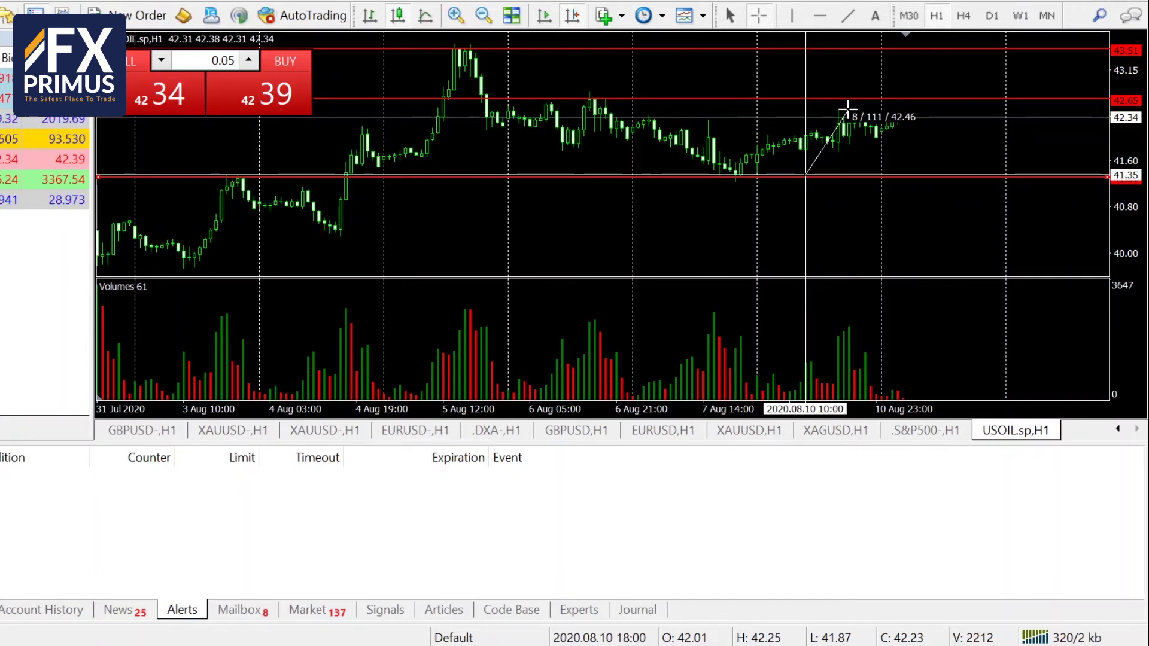
{"action": "left_click_drag", "start_coordinate": [848, 107], "coordinate": [856, 117]}
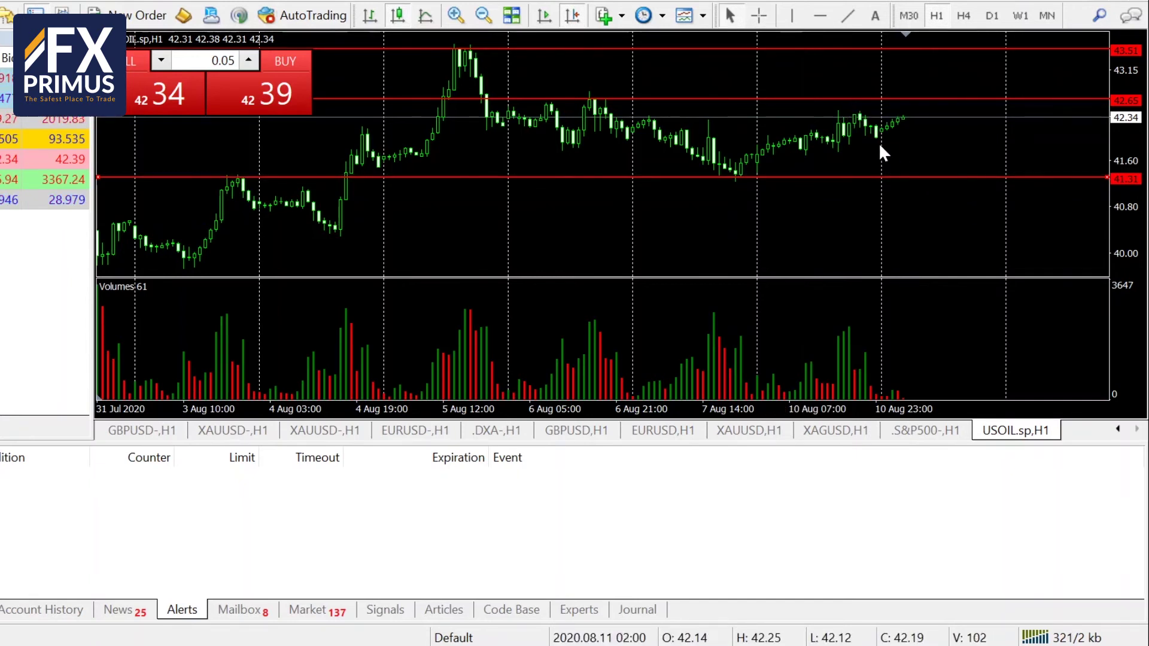